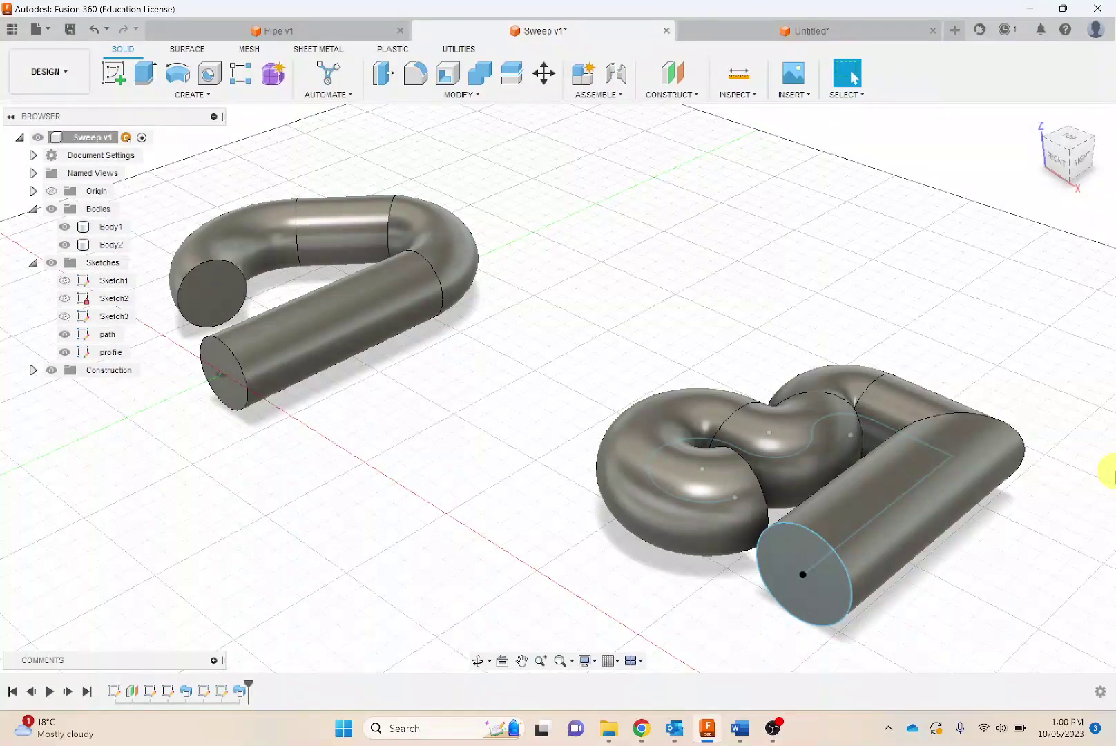
Browse the solid creation features, then hide the second pipe body, Body2, to reveal its sketches
{"action": "left_click", "coordinate": [190, 96]}
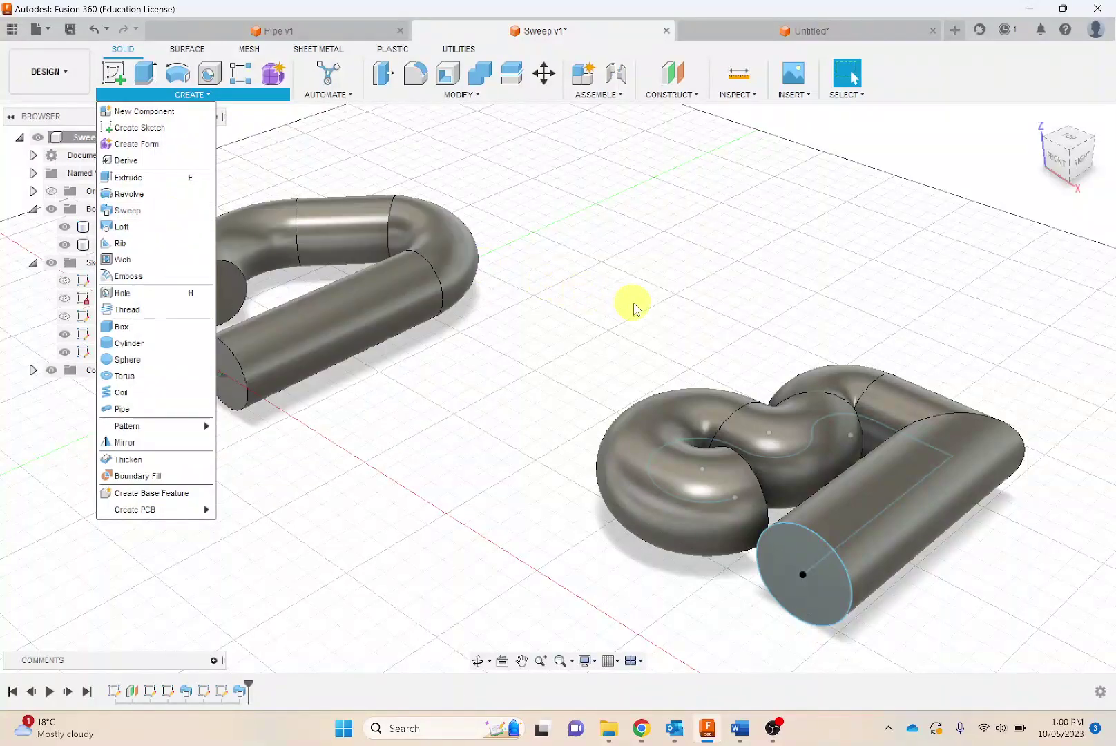
{"action": "left_click", "coordinate": [570, 393]}
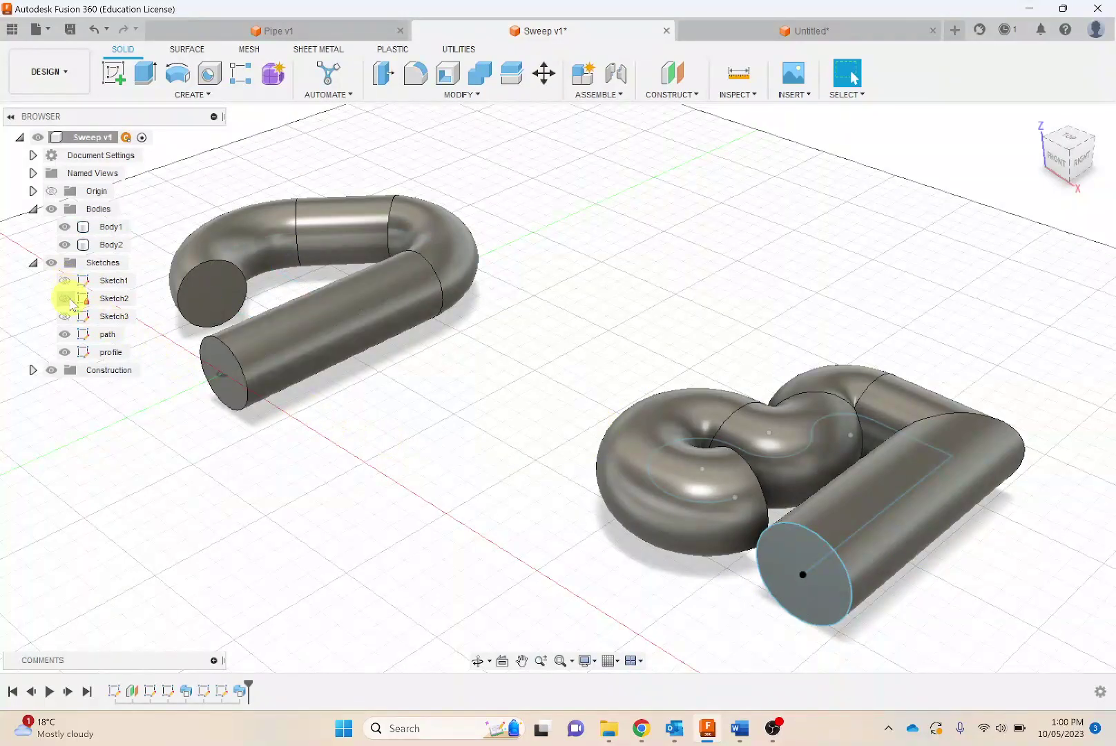
{"action": "left_click", "coordinate": [67, 248]}
{"action": "left_click", "coordinate": [66, 246]}
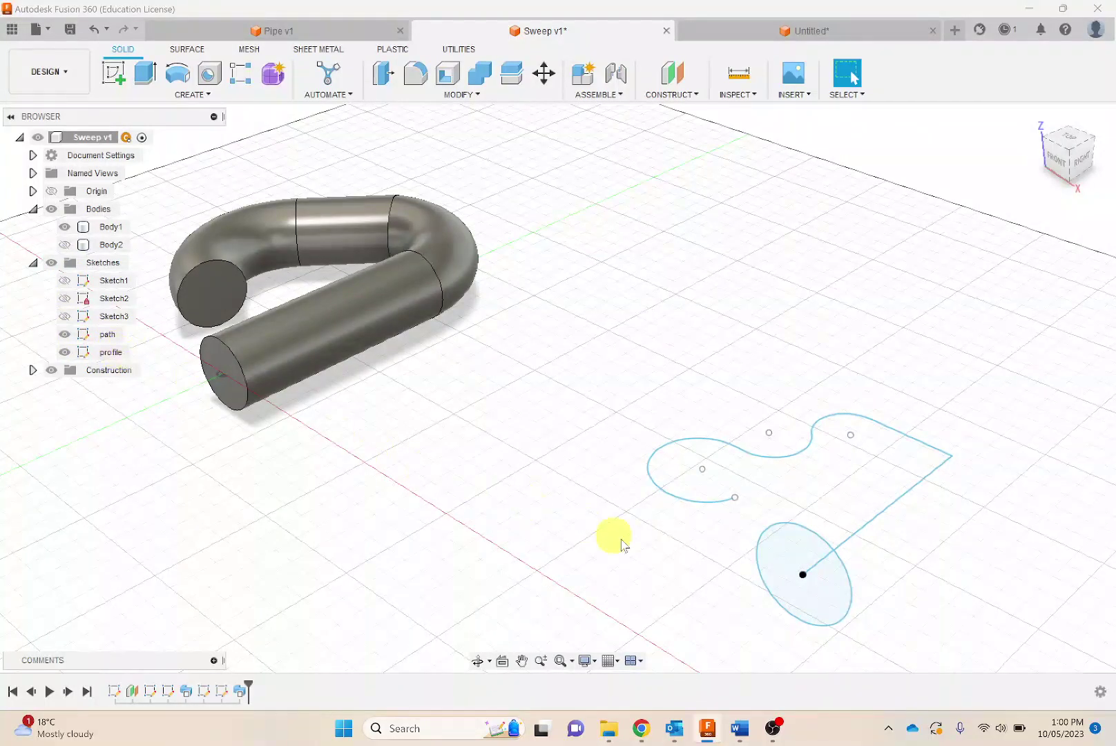
Check the circular profile sketch, show Body2 again, and switch to the Untitled design
{"action": "left_click", "coordinate": [786, 565]}
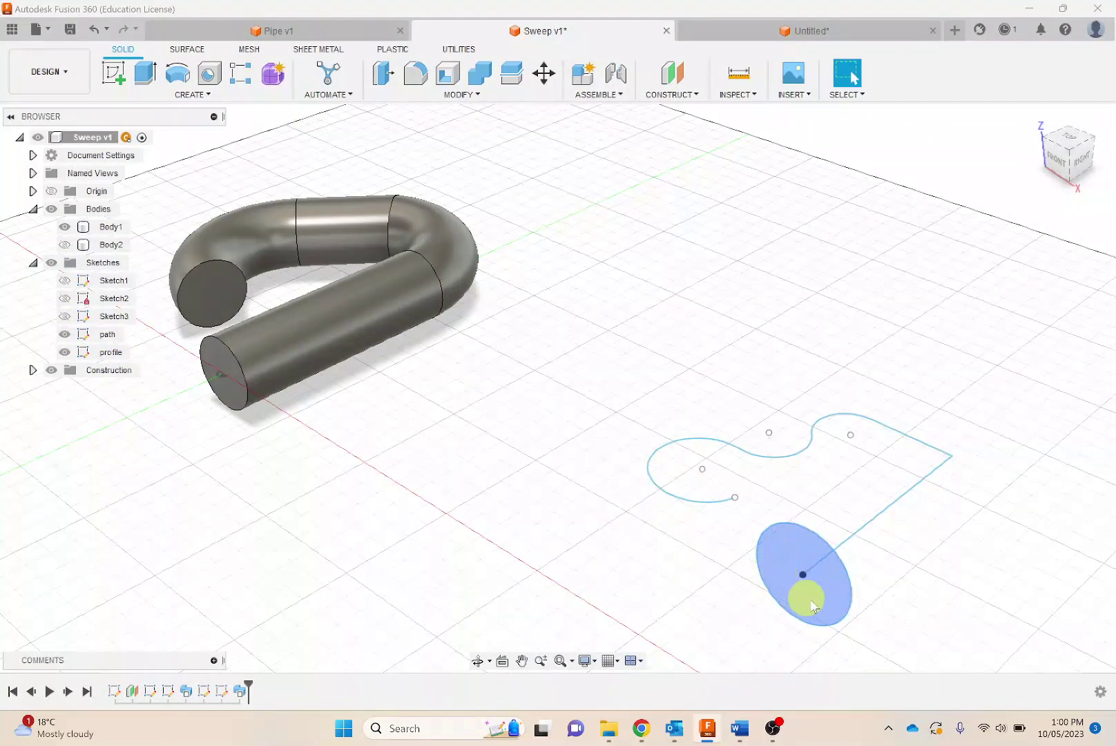
{"action": "left_click", "coordinate": [794, 575]}
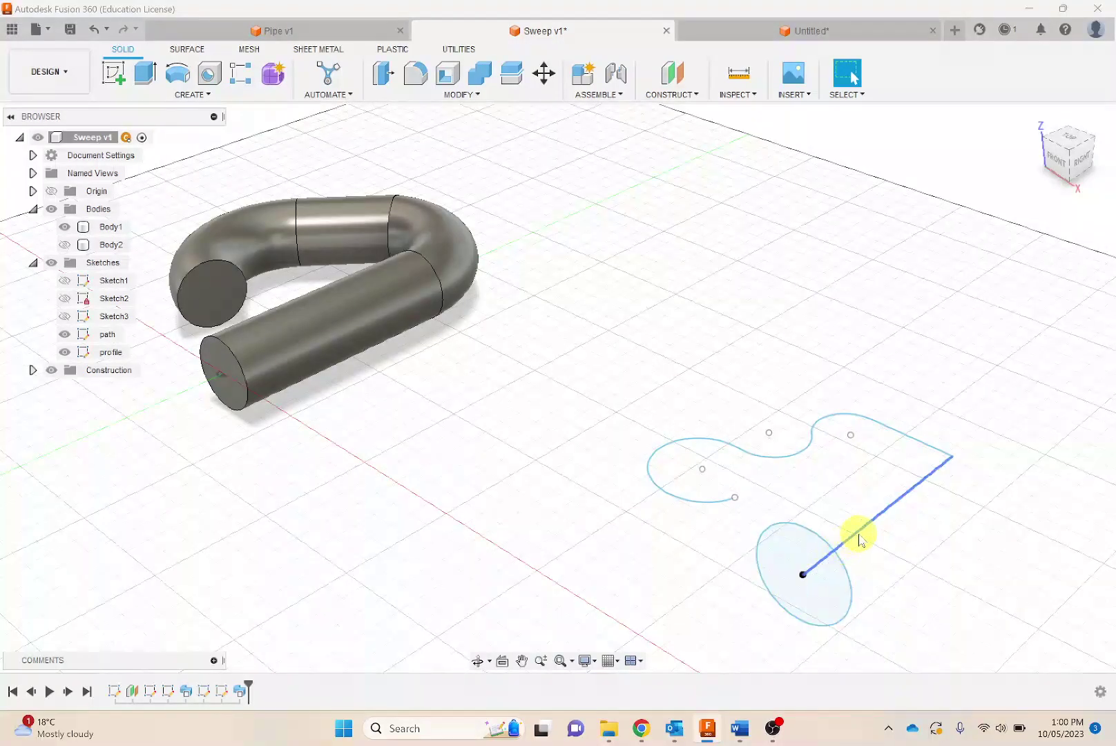
{"action": "left_click", "coordinate": [64, 245]}
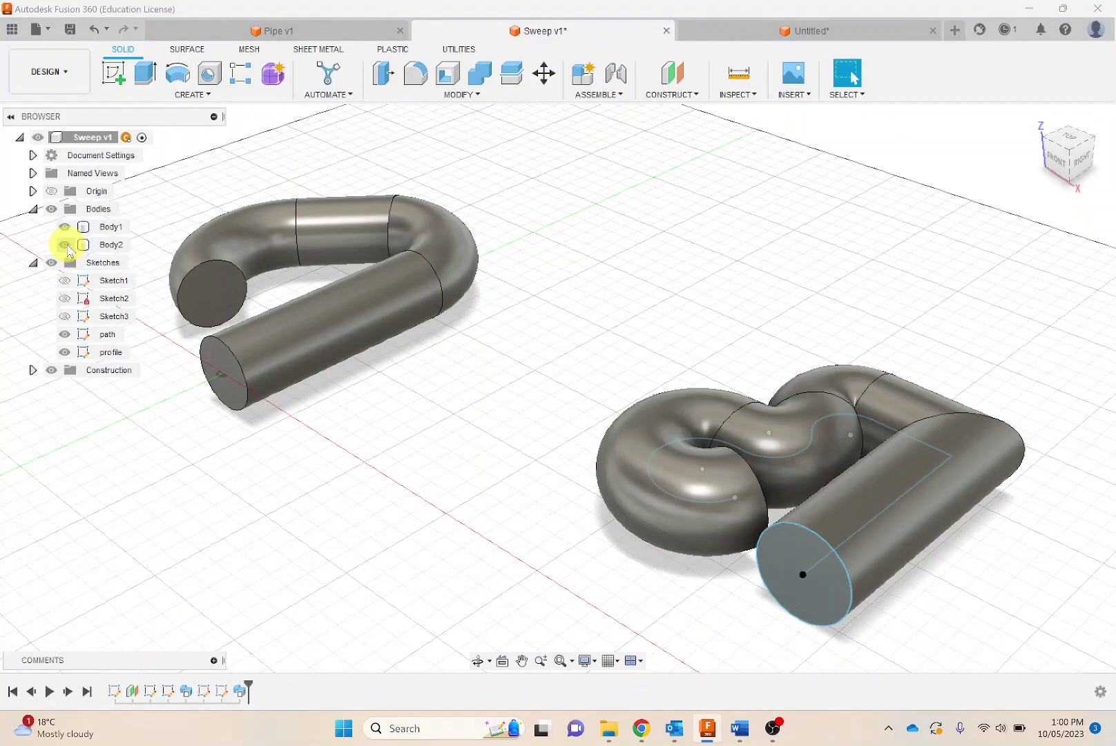
{"action": "left_click", "coordinate": [845, 32]}
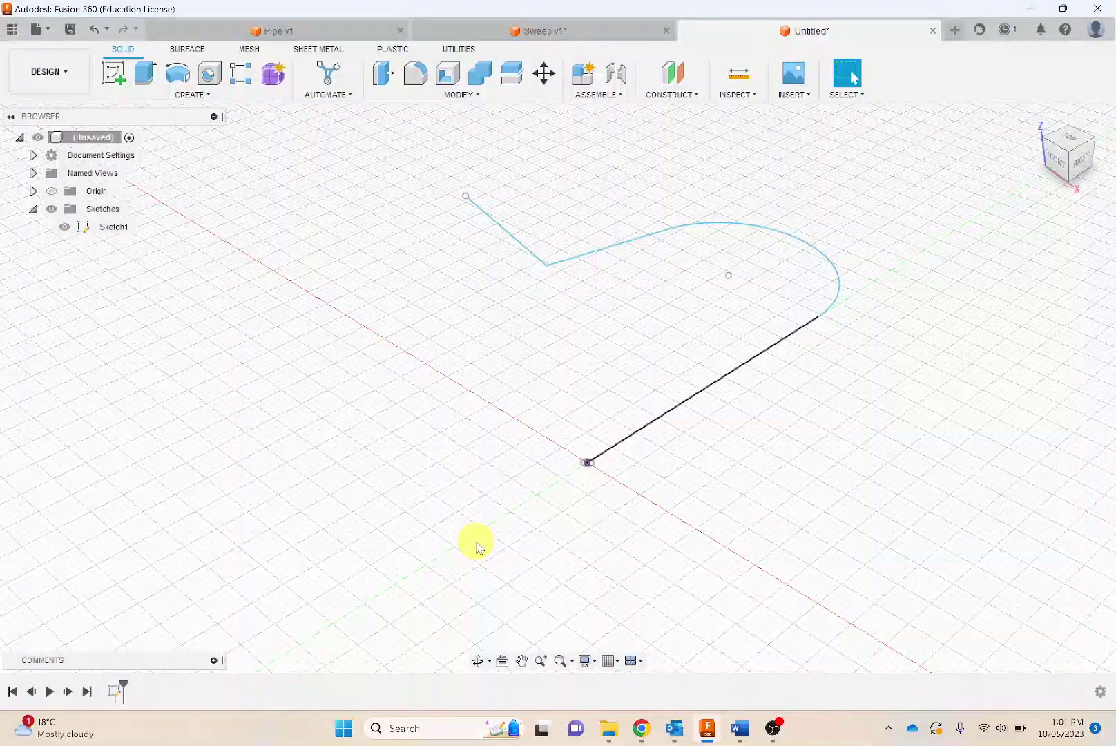
Draw a centre-diameter circle at the path start on the front plane as Sketch2, then finish the sketch
{"action": "left_click", "coordinate": [121, 80]}
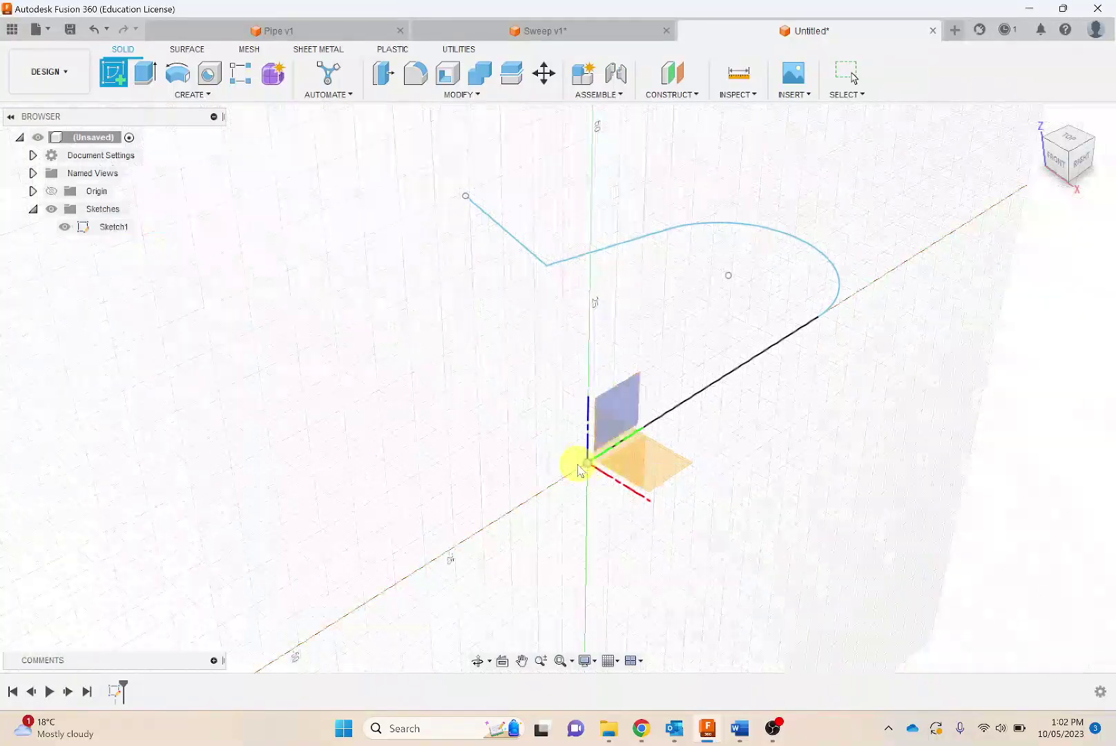
{"action": "left_click", "coordinate": [617, 458]}
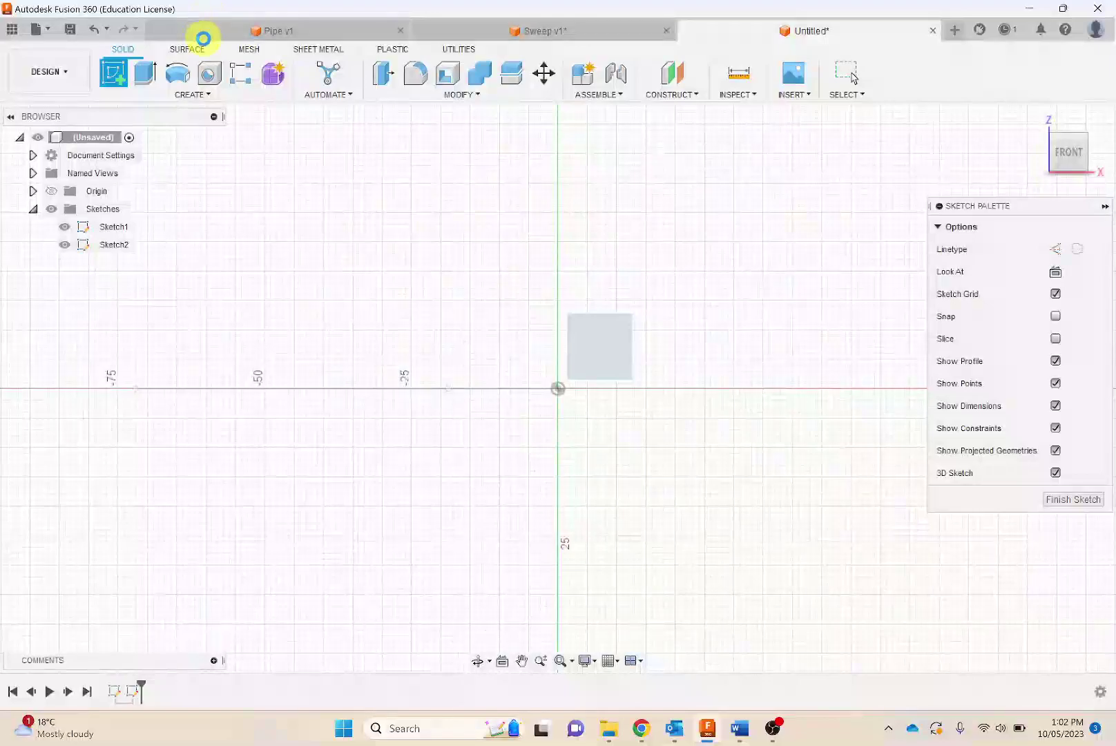
{"action": "left_click", "coordinate": [180, 74]}
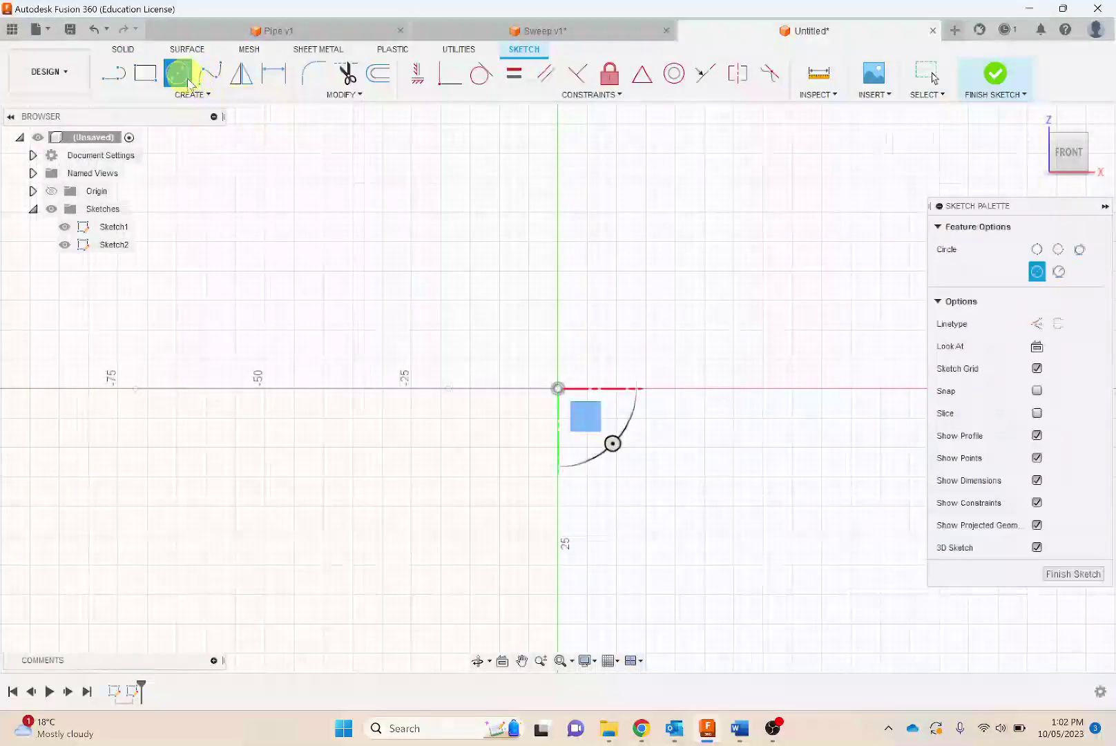
{"action": "left_click", "coordinate": [558, 388]}
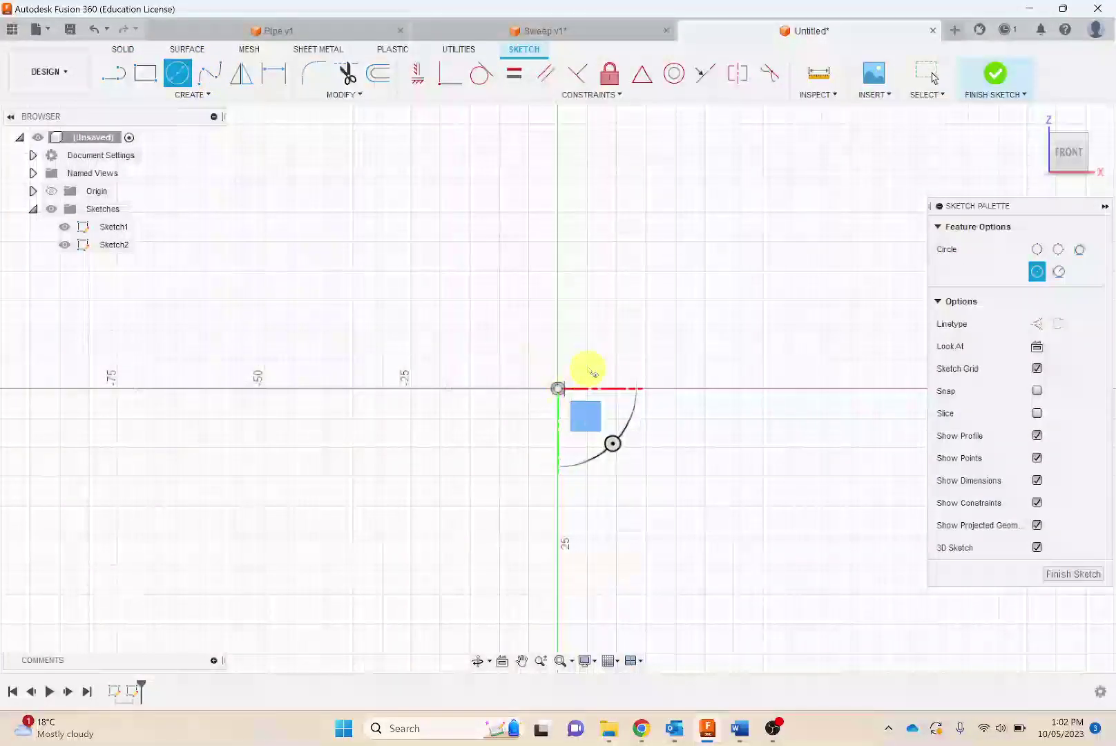
{"action": "left_click", "coordinate": [625, 345]}
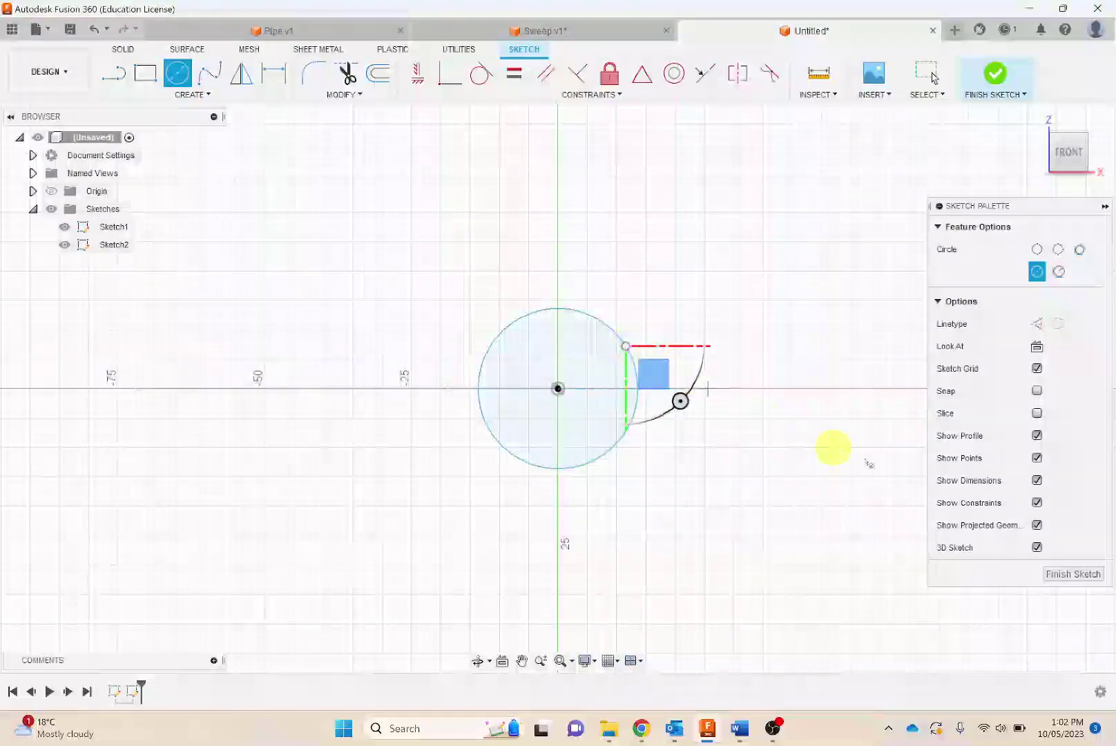
{"action": "left_click", "coordinate": [1072, 574]}
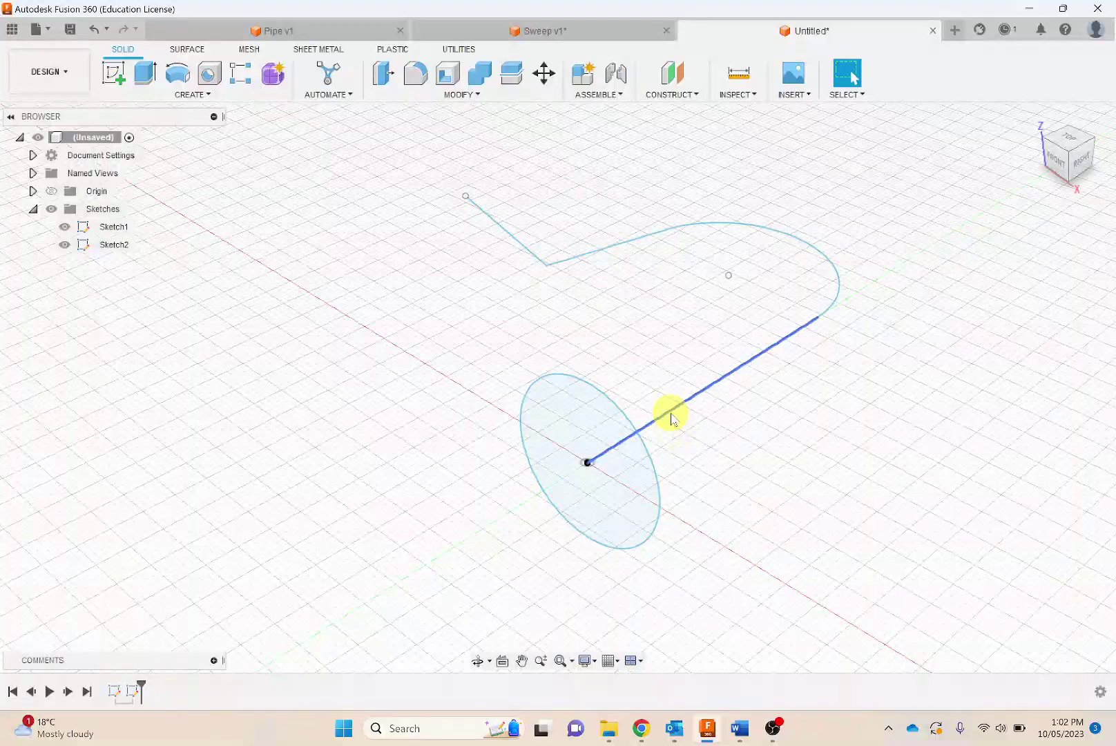
Start a Single Path sweep with the Sketch2 circle (582.988 mm^2) as profile, ready for path selection
{"action": "left_click", "coordinate": [583, 429]}
{"action": "left_click", "coordinate": [197, 94]}
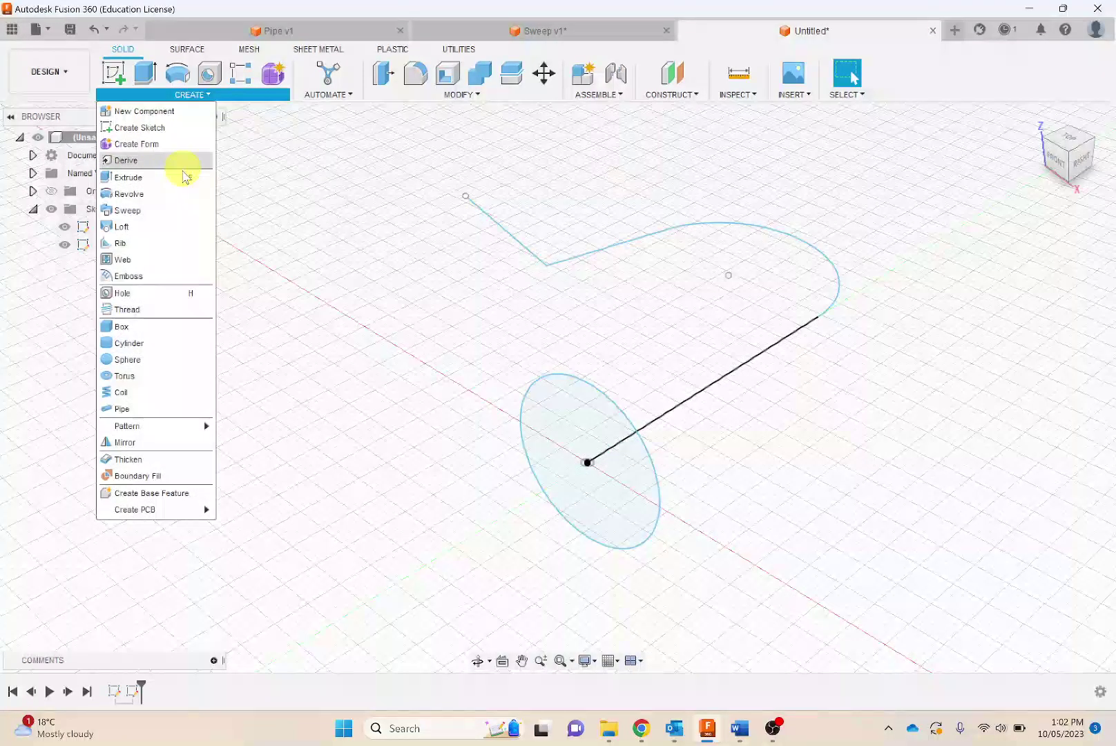
{"action": "left_click", "coordinate": [172, 218]}
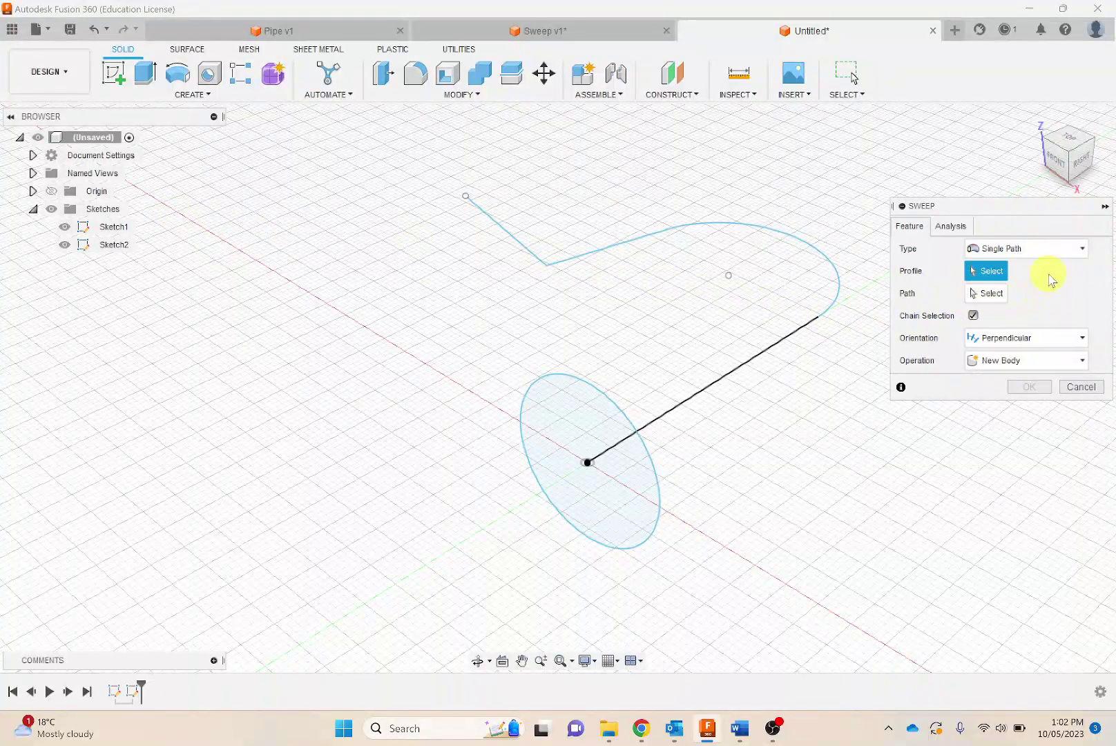
{"action": "left_click", "coordinate": [1009, 251]}
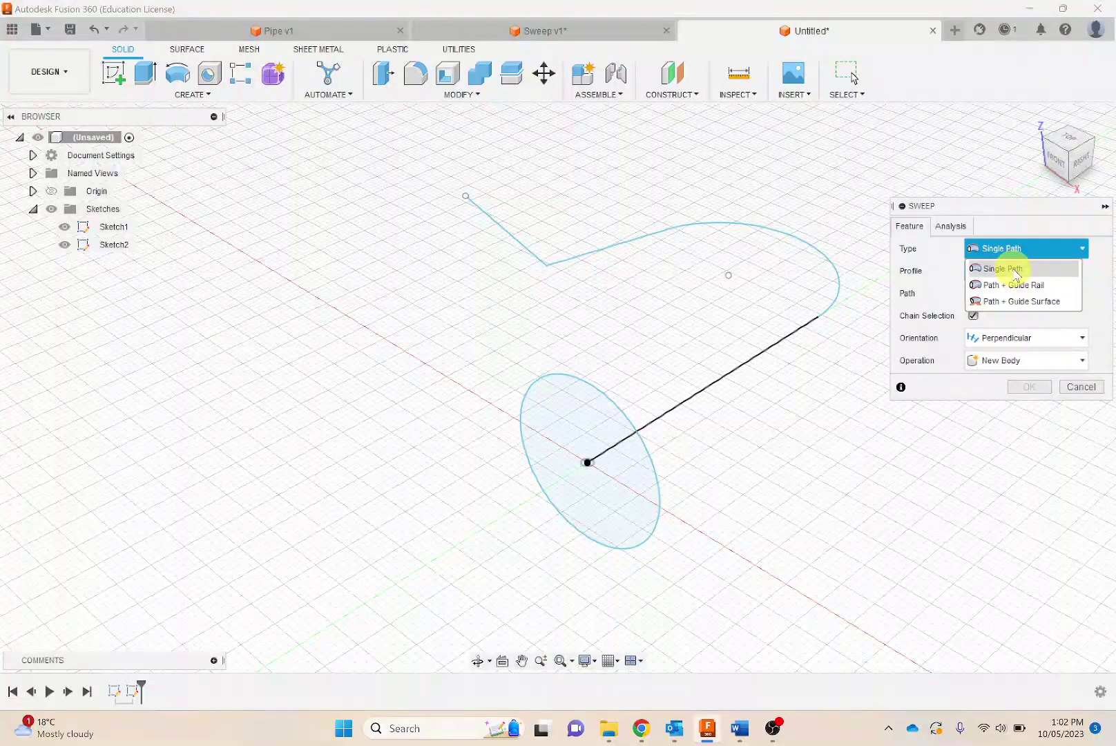
{"action": "left_click", "coordinate": [1010, 268]}
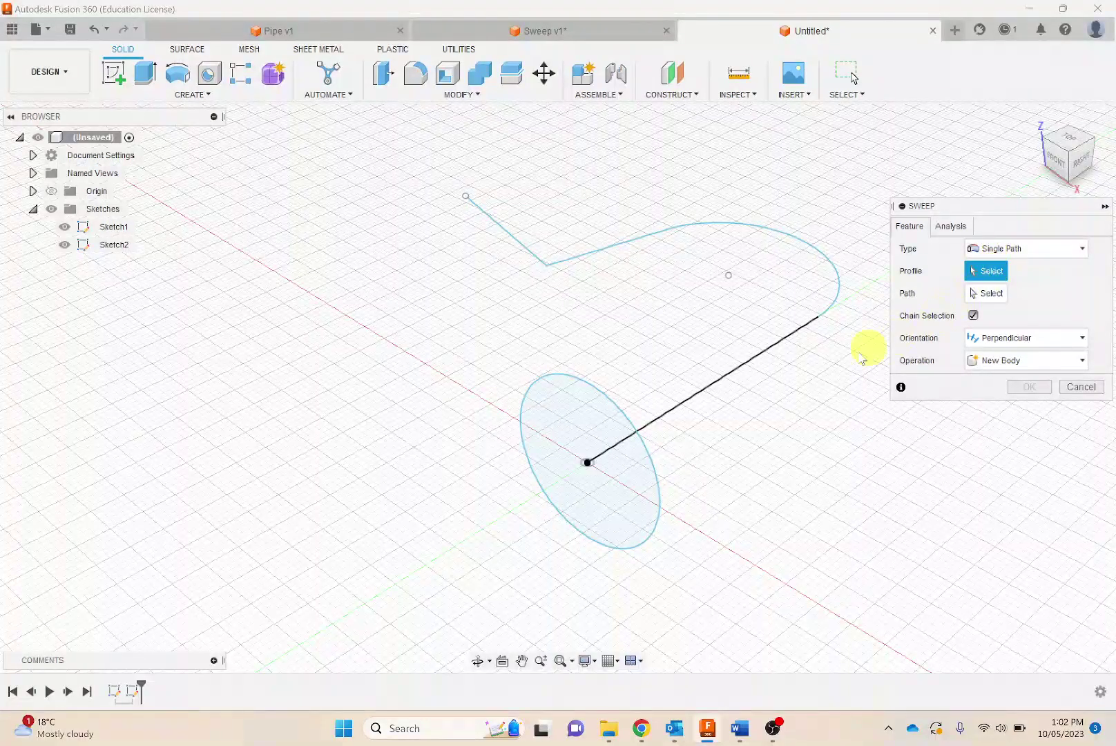
{"action": "left_click", "coordinate": [572, 430]}
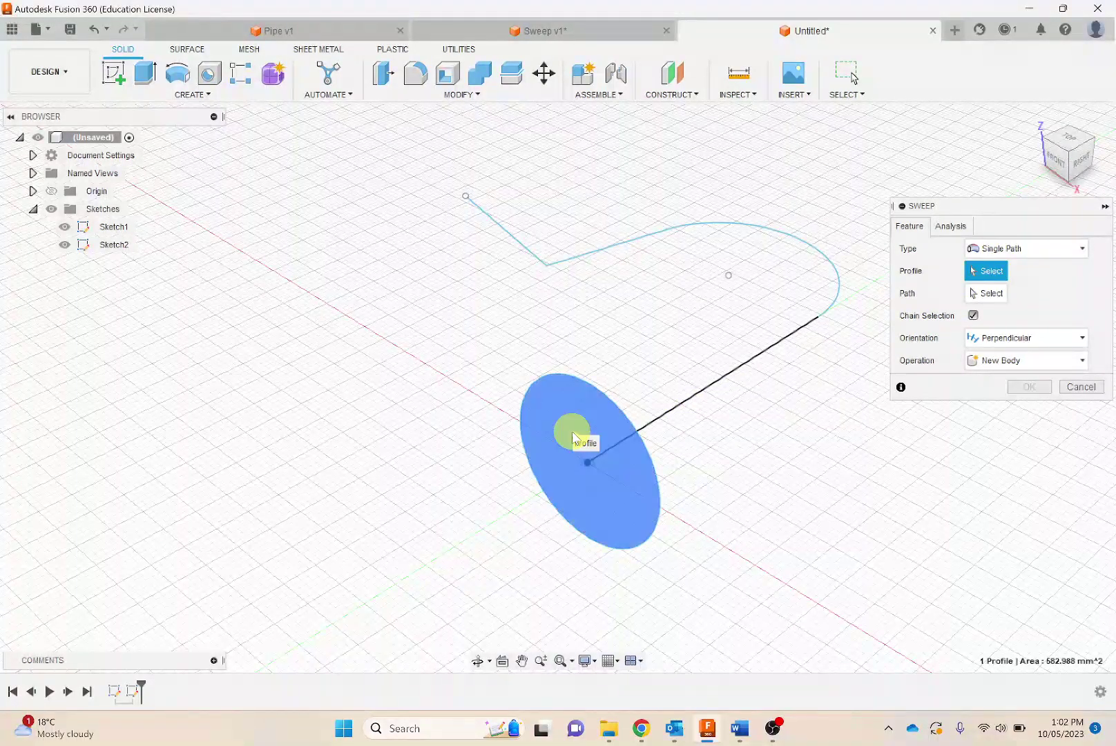
{"action": "left_click", "coordinate": [992, 295]}
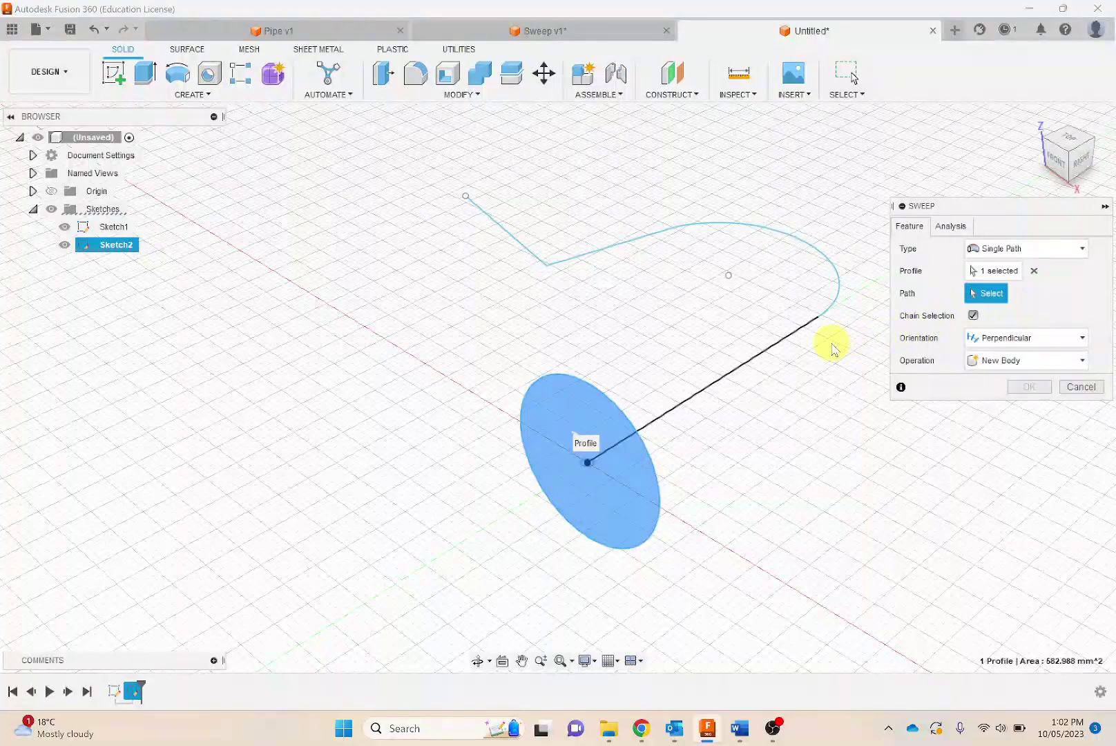
Select the bent path for the sweep, turn off Chain Selection, and drop the first path segment
{"action": "left_click", "coordinate": [826, 312]}
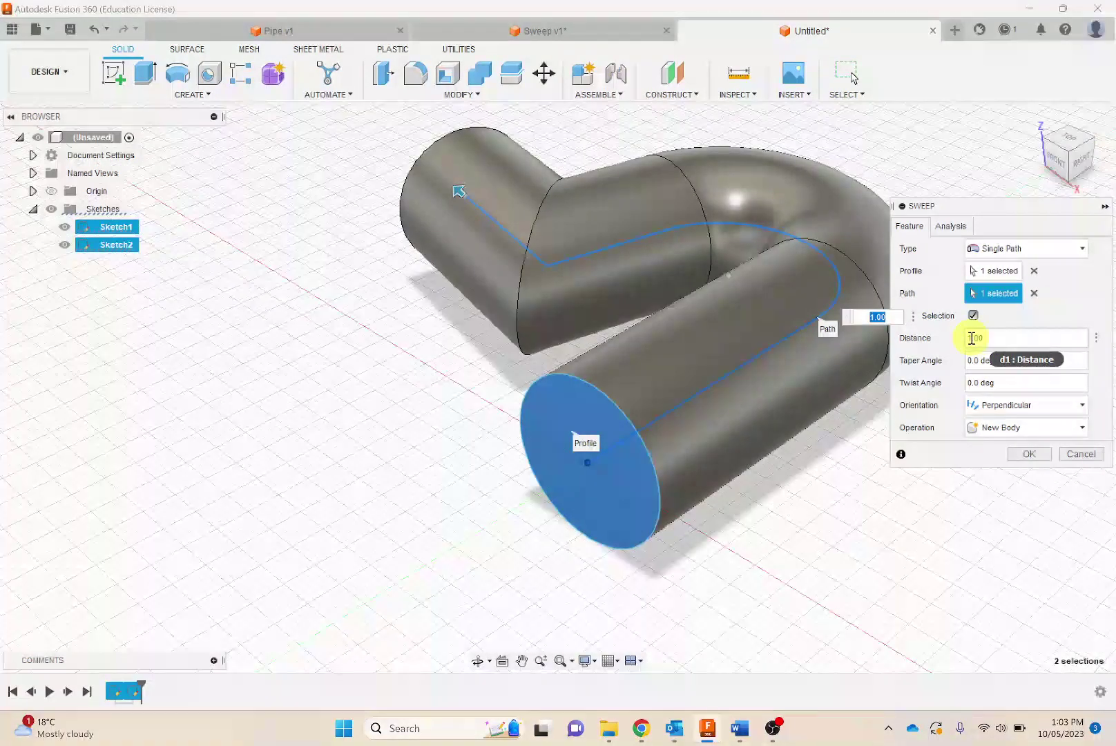
{"action": "mouse_move", "coordinate": [456, 194]}
{"action": "left_mouse_down"}
{"action": "mouse_move", "coordinate": [583, 274]}
{"action": "mouse_move", "coordinate": [692, 224]}
{"action": "mouse_move", "coordinate": [824, 243]}
{"action": "mouse_move", "coordinate": [721, 386]}
{"action": "mouse_move", "coordinate": [680, 402]}
{"action": "mouse_move", "coordinate": [797, 179]}
{"action": "mouse_move", "coordinate": [495, 235]}
{"action": "mouse_move", "coordinate": [694, 229]}
{"action": "mouse_move", "coordinate": [822, 174]}
{"action": "mouse_move", "coordinate": [652, 206]}
{"action": "mouse_move", "coordinate": [530, 271]}
{"action": "mouse_move", "coordinate": [454, 203]}
{"action": "left_mouse_up"}
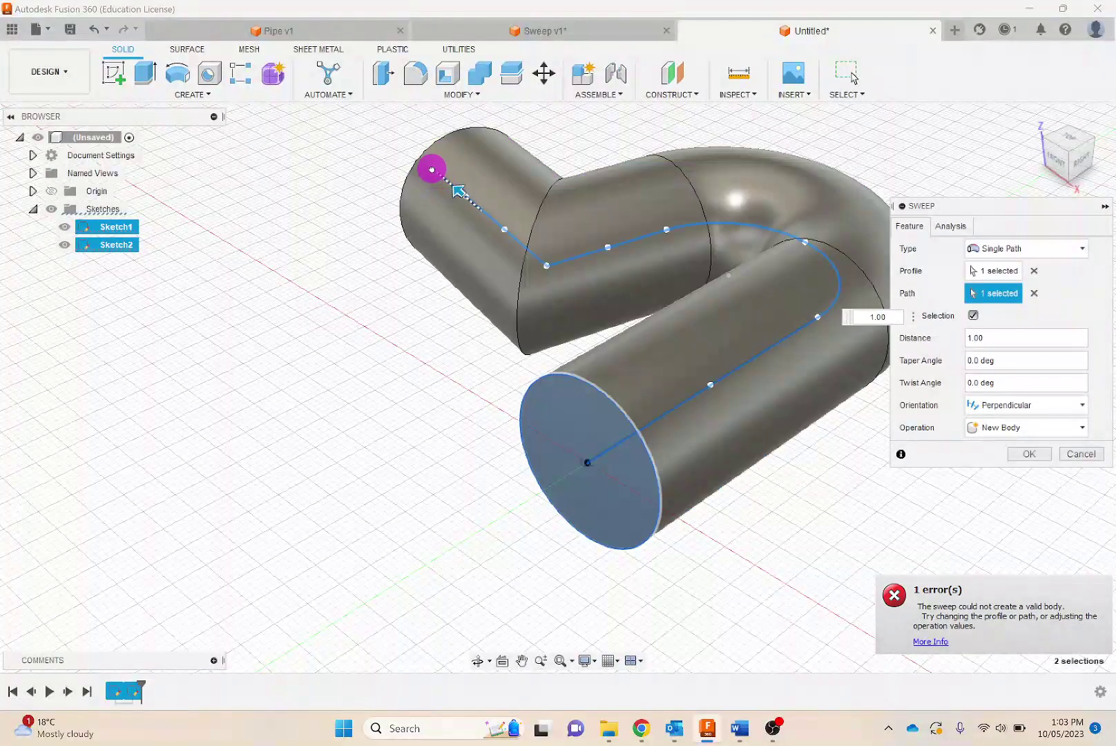
{"action": "left_click", "coordinate": [431, 169]}
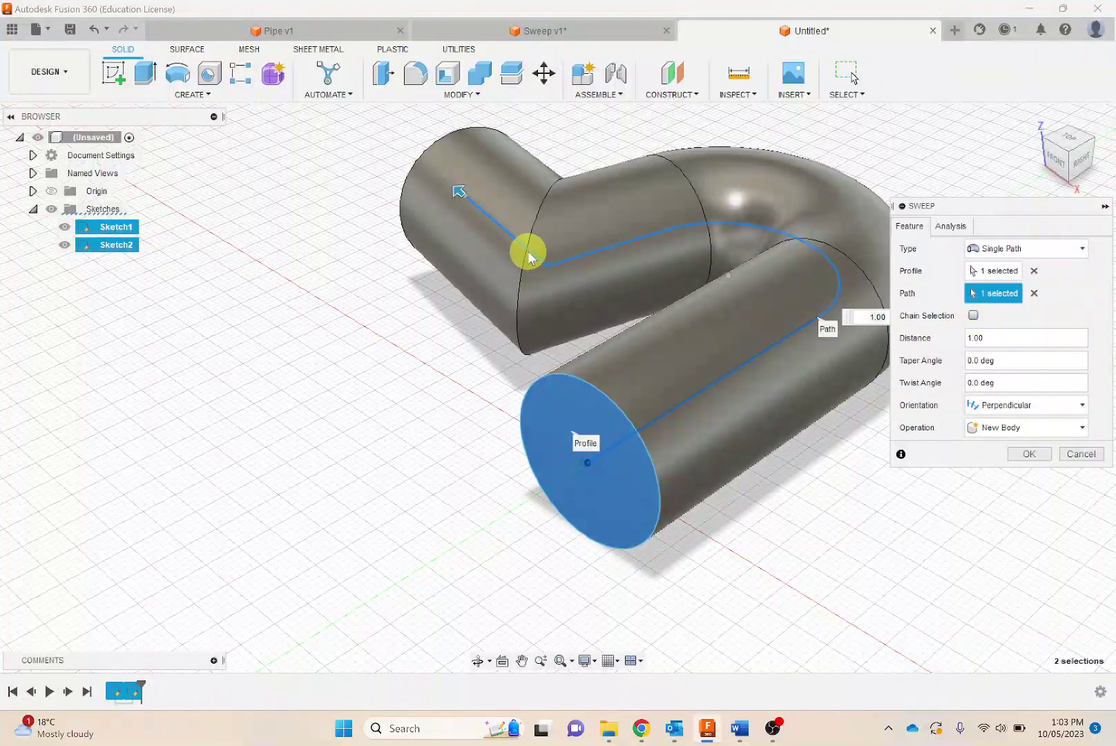
{"action": "left_click", "coordinate": [510, 239]}
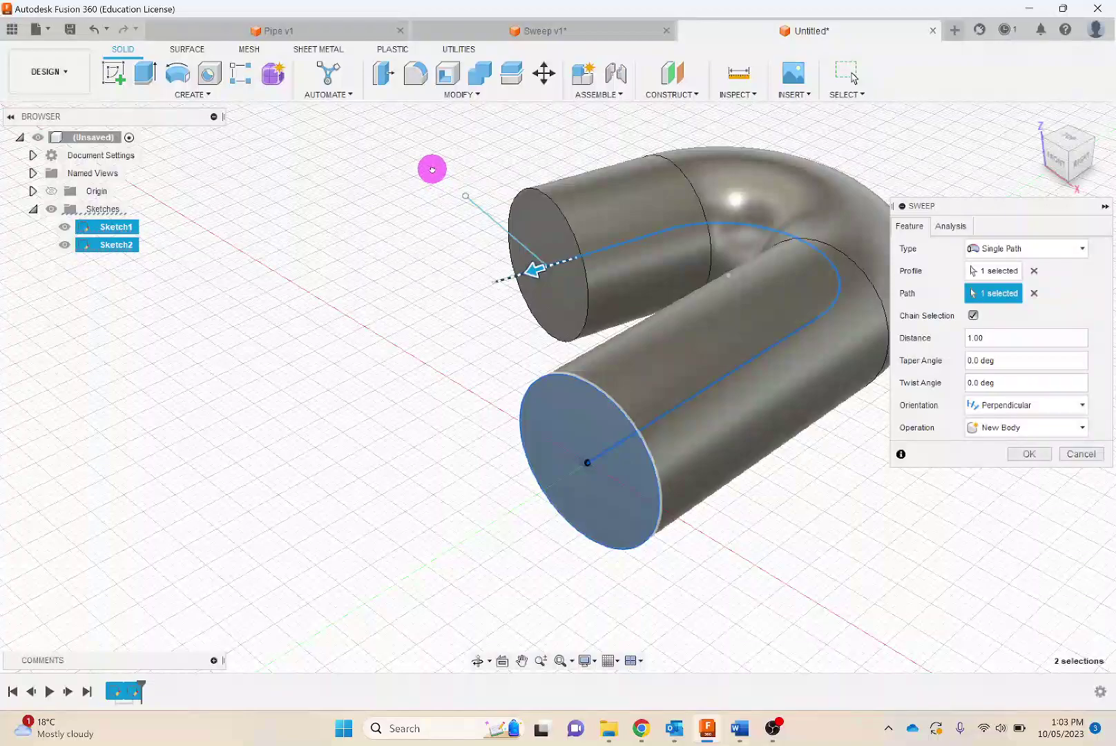
Drag the sweep distance back out to 1.00 so the preview covers the full bent path
{"action": "left_click_drag", "start_coordinate": [537, 268], "coordinate": [377, 222]}
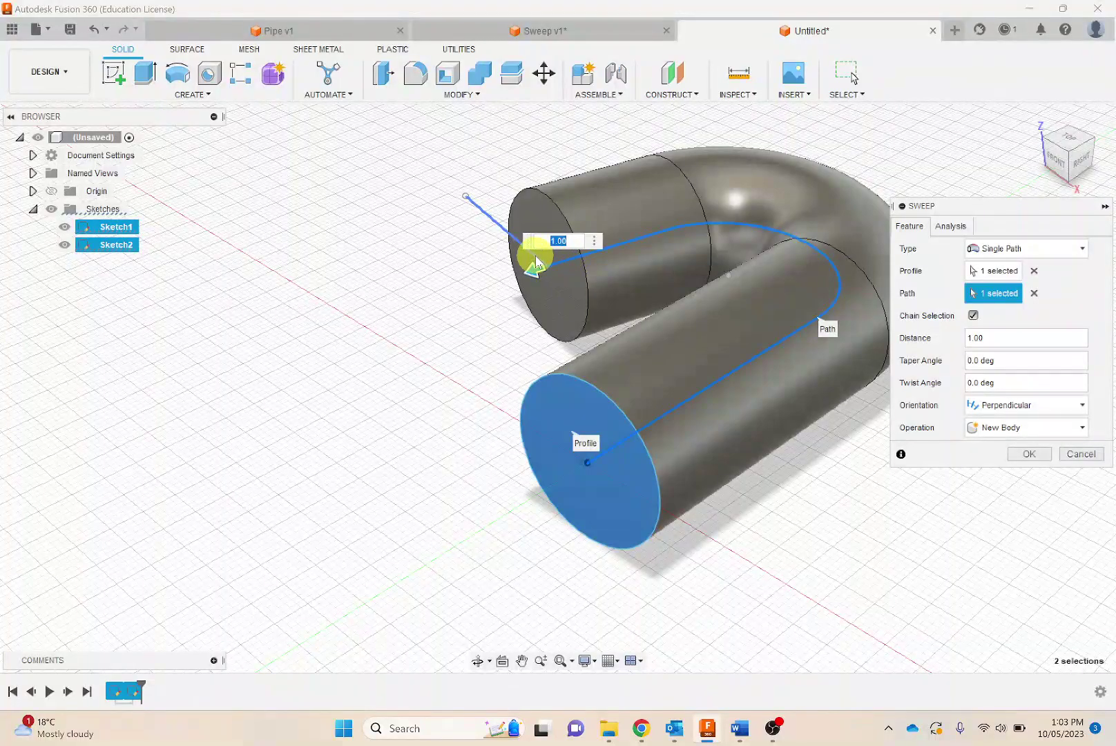
{"action": "left_click_drag", "start_coordinate": [536, 261], "coordinate": [399, 153]}
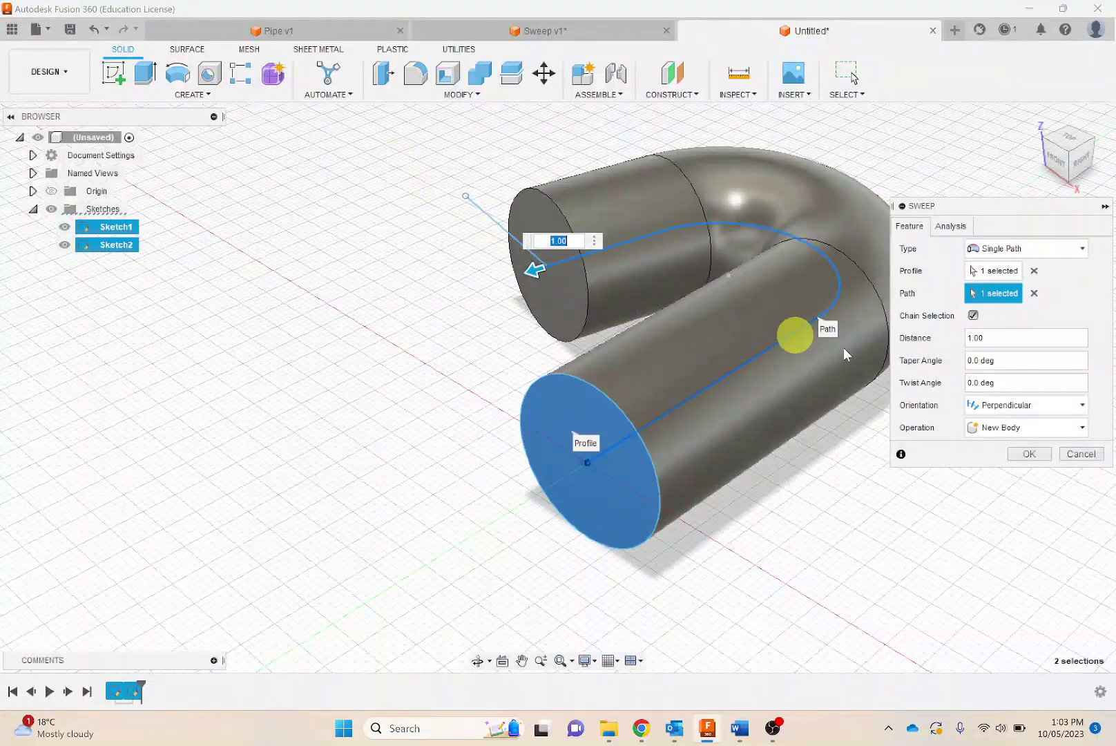
{"action": "left_click", "coordinate": [973, 316]}
{"action": "left_click_drag", "start_coordinate": [538, 275], "coordinate": [487, 223]}
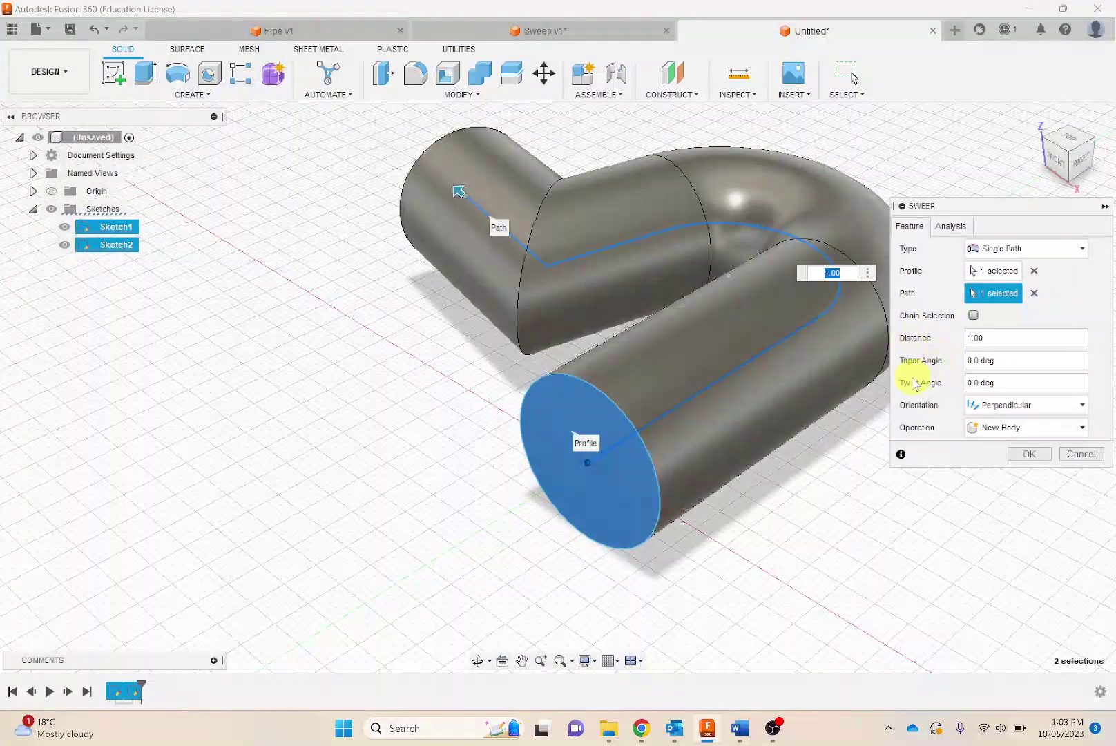
{"action": "left_click", "coordinate": [1008, 361]}
{"action": "type", "text": "5"}
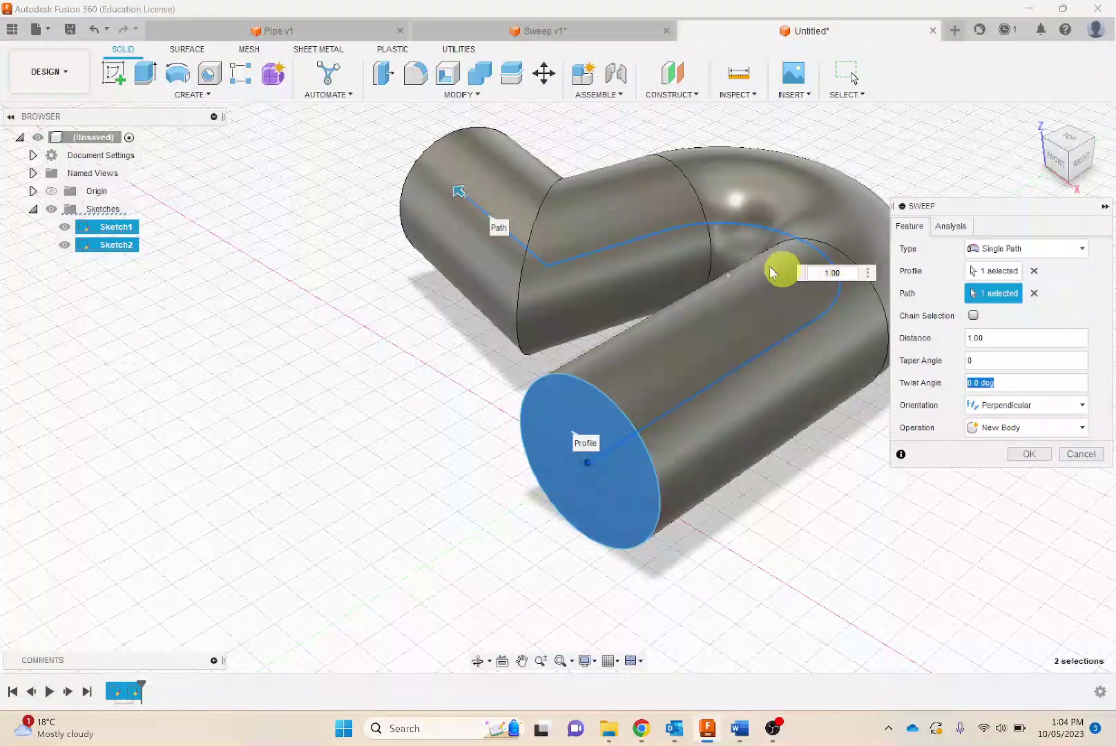
Run the sweep along the whole curved path at distance 1, with the orientation returned to Perpendicular
{"action": "left_click_drag", "start_coordinate": [460, 193], "coordinate": [785, 338]}
{"action": "left_click", "coordinate": [996, 403]}
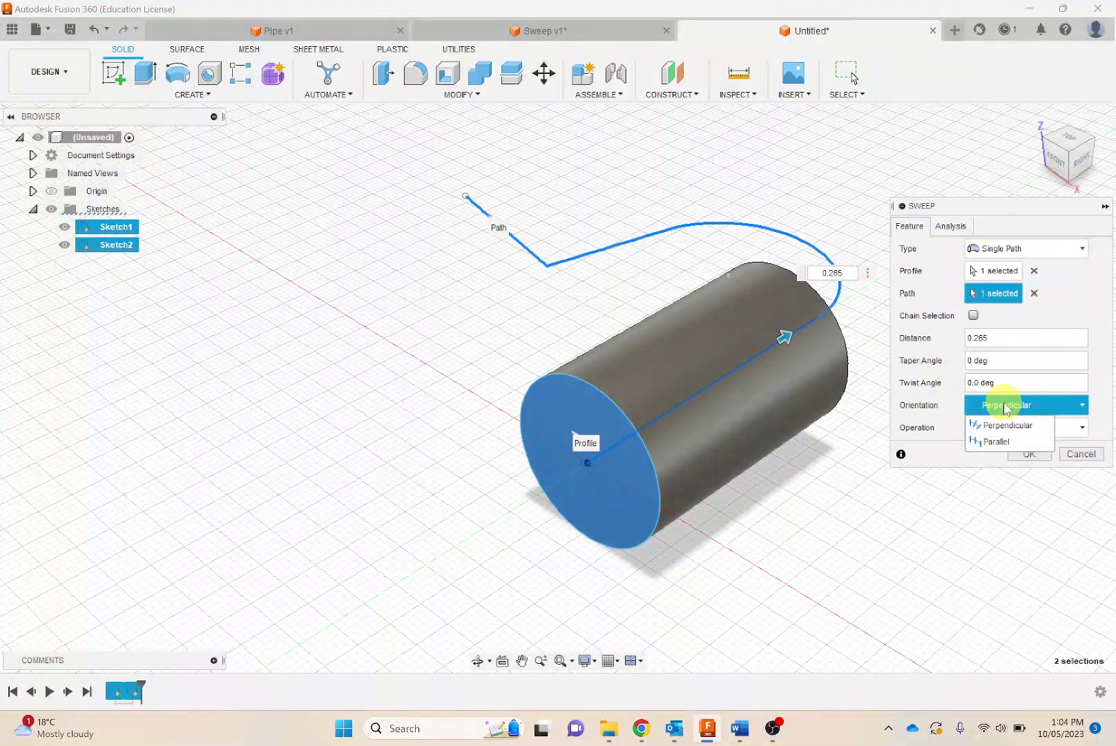
{"action": "left_click", "coordinate": [1002, 438]}
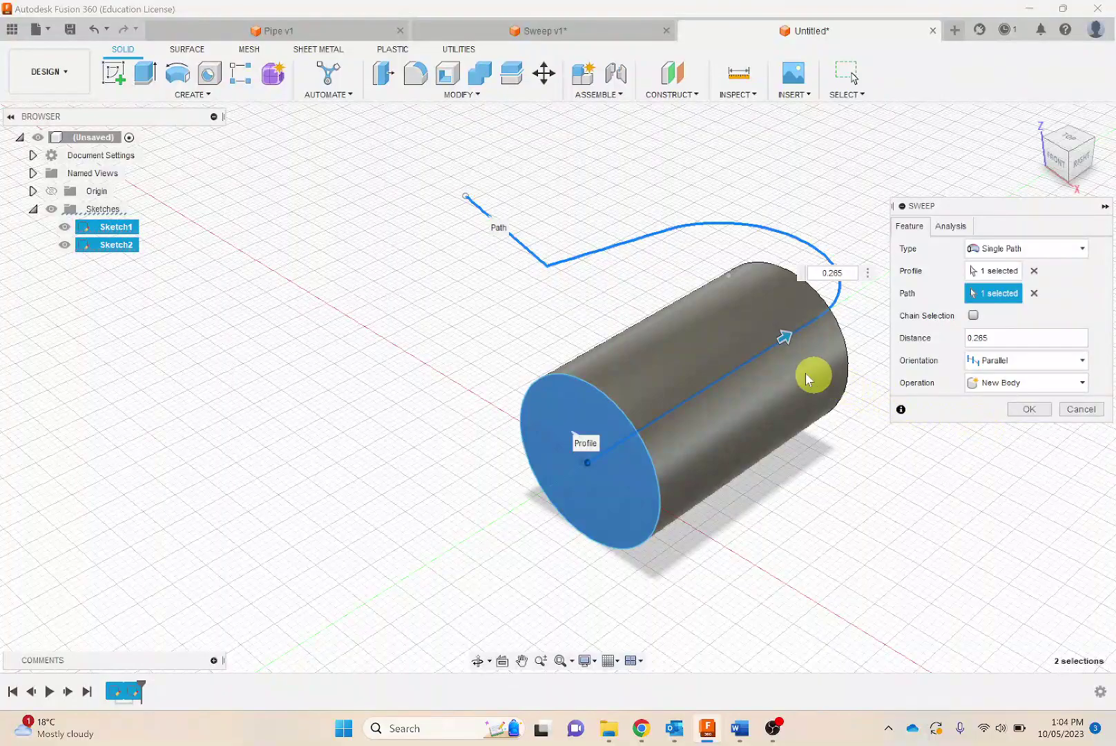
{"action": "middle_click_drag", "start_coordinate": [773, 359], "coordinate": [610, 364], "text": "shift"}
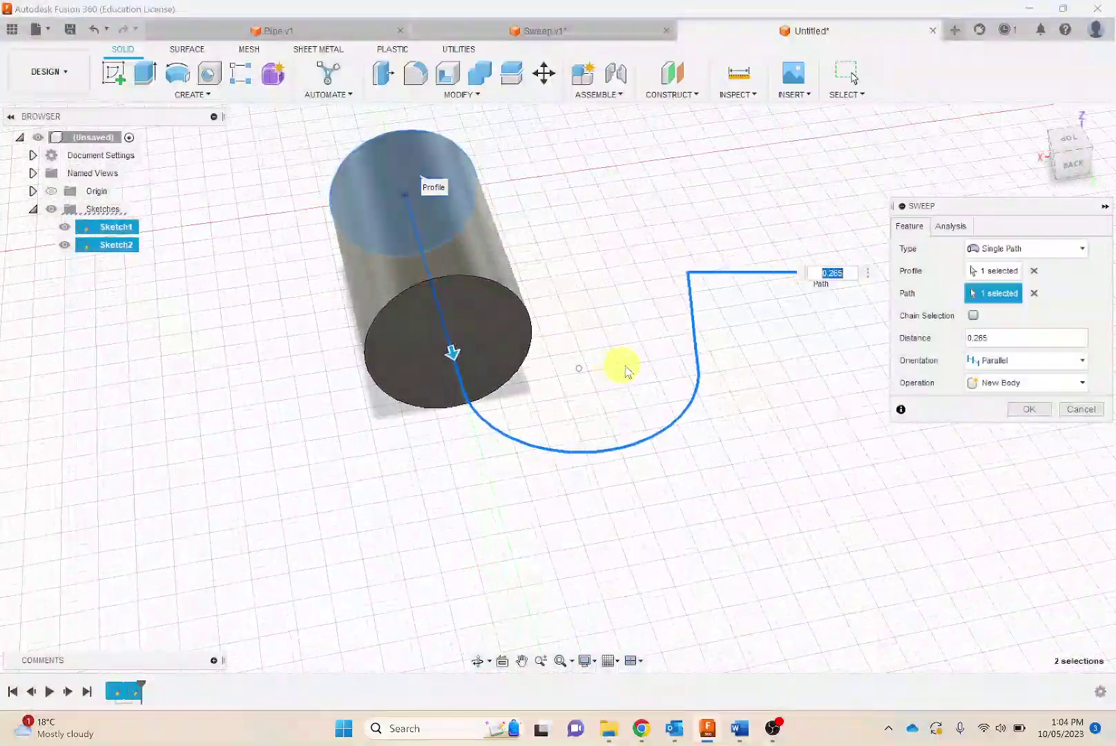
{"action": "left_click_drag", "start_coordinate": [462, 343], "coordinate": [377, 386]}
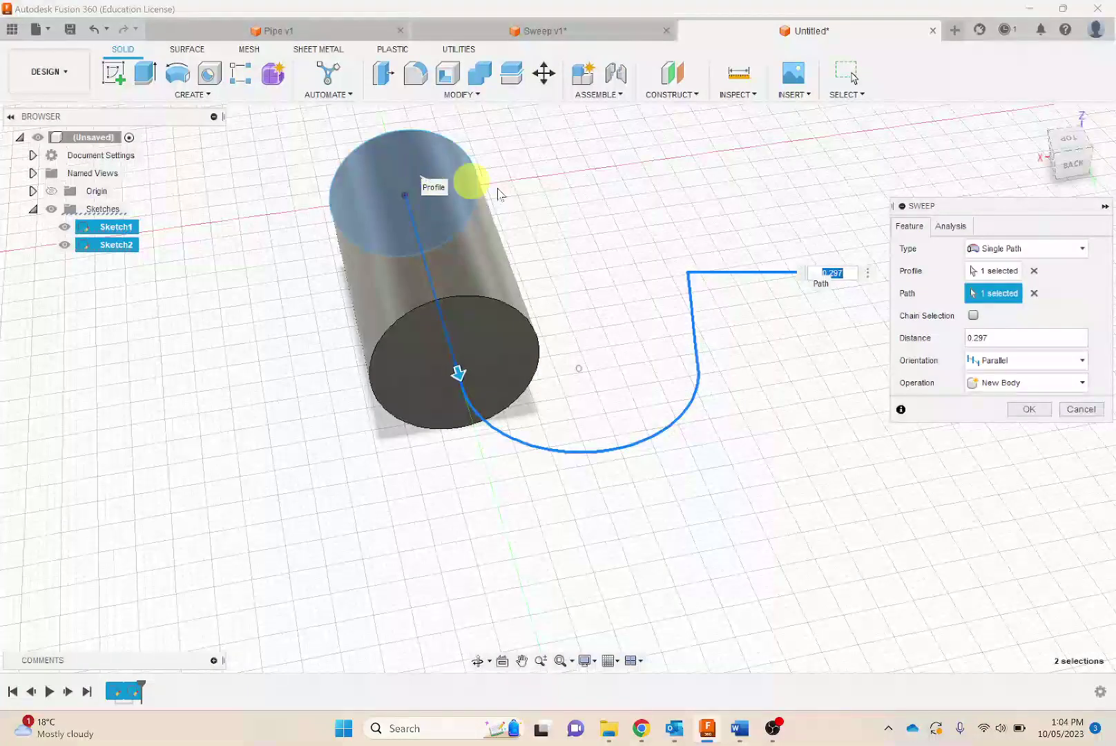
{"action": "left_click", "coordinate": [1016, 368]}
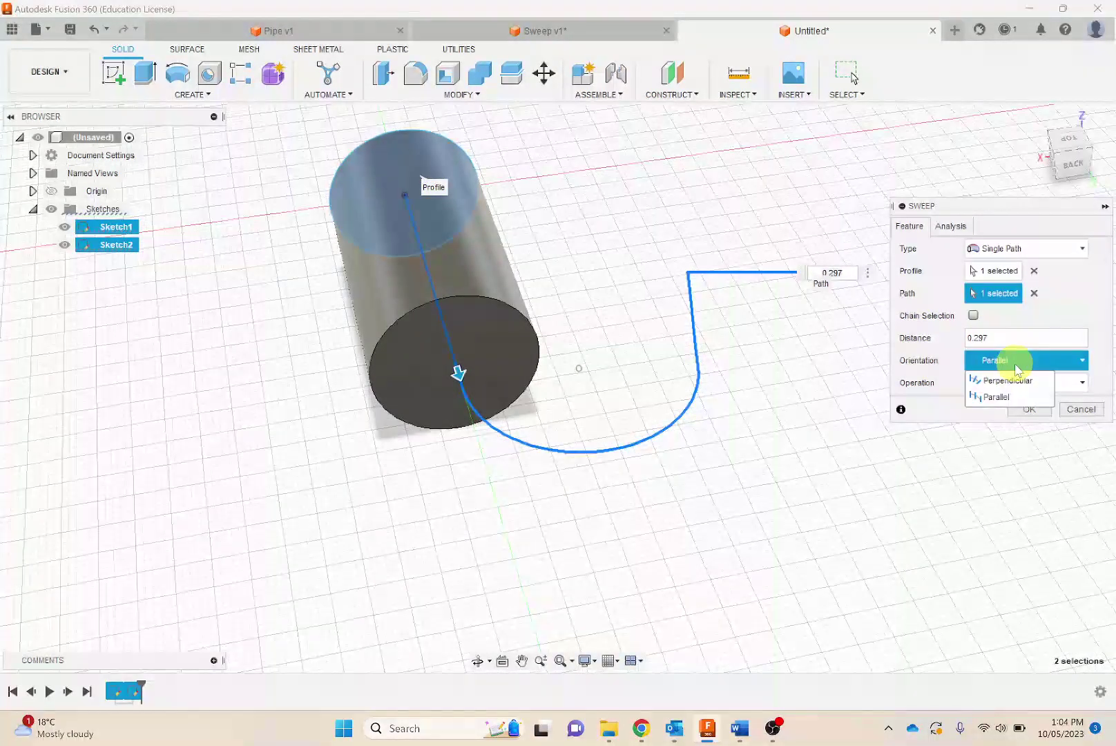
{"action": "left_click", "coordinate": [1012, 379]}
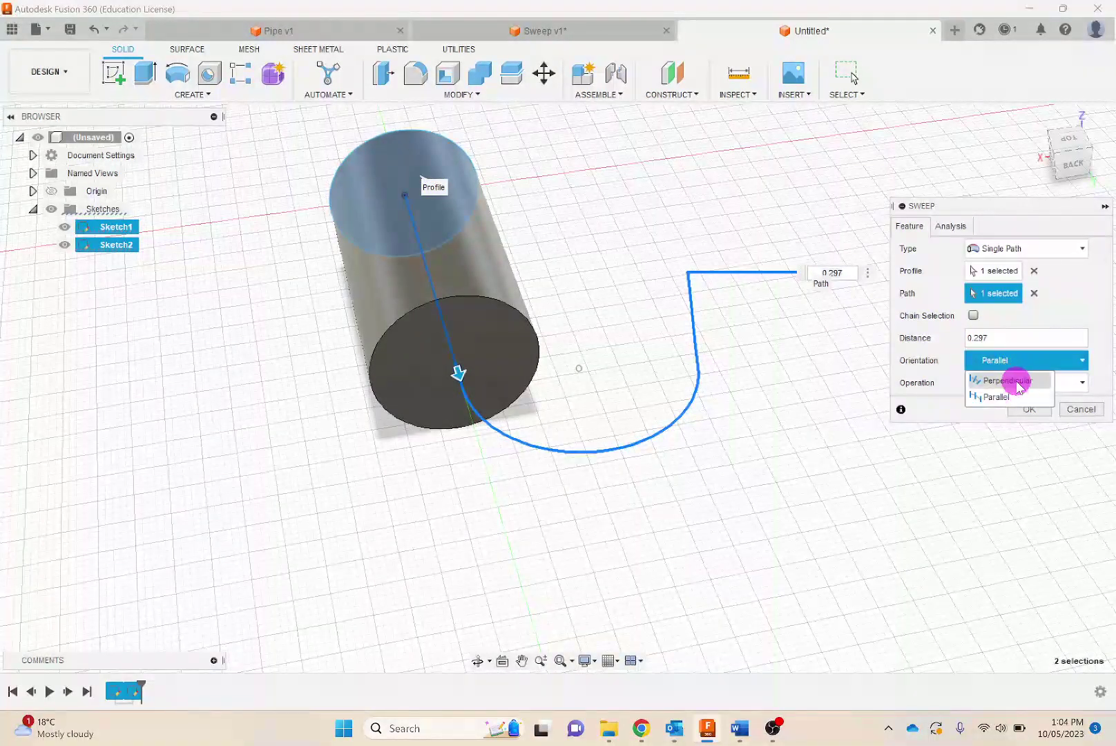
{"action": "double_click", "coordinate": [992, 341]}
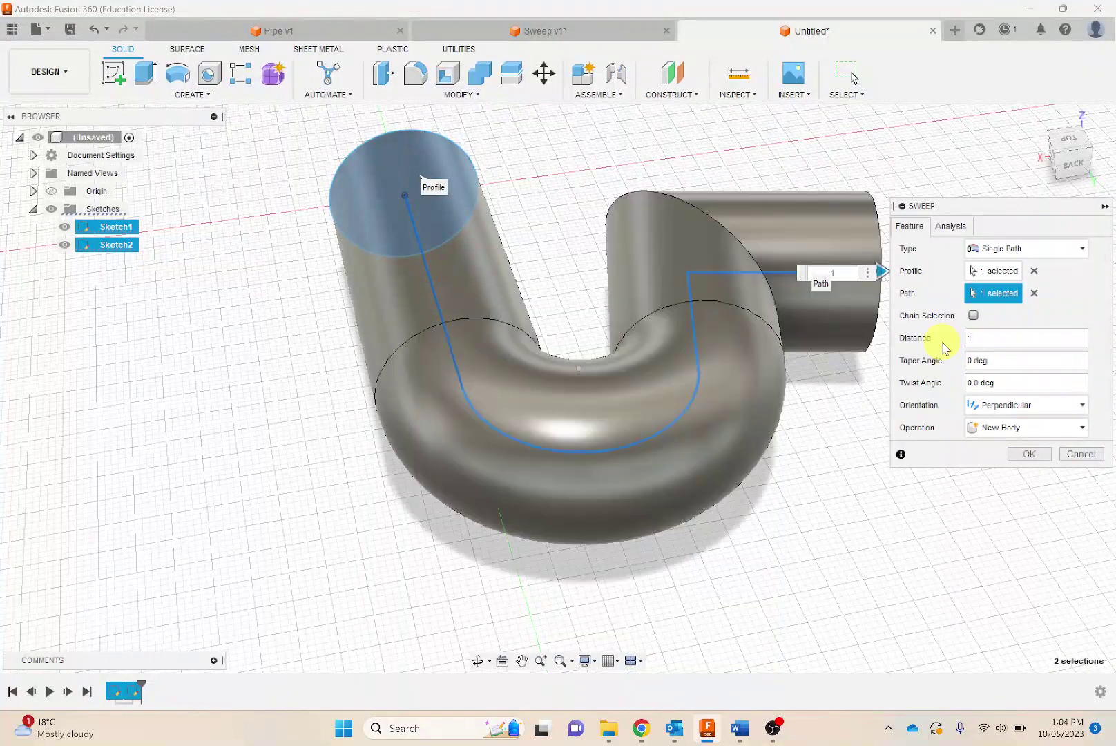
Create the swept pipe body and show Sketch2's profile circle in place of the Sketch1 path
{"action": "left_click", "coordinate": [1029, 455]}
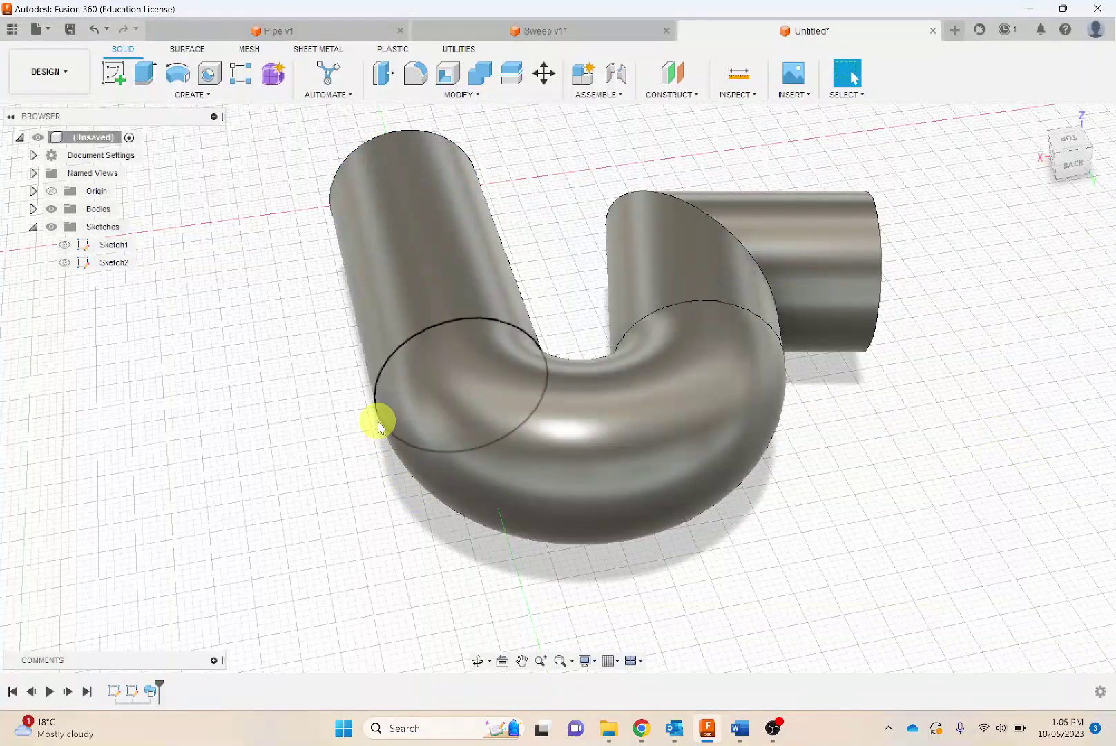
{"action": "middle_click_drag", "start_coordinate": [378, 423], "coordinate": [549, 391], "text": "shift"}
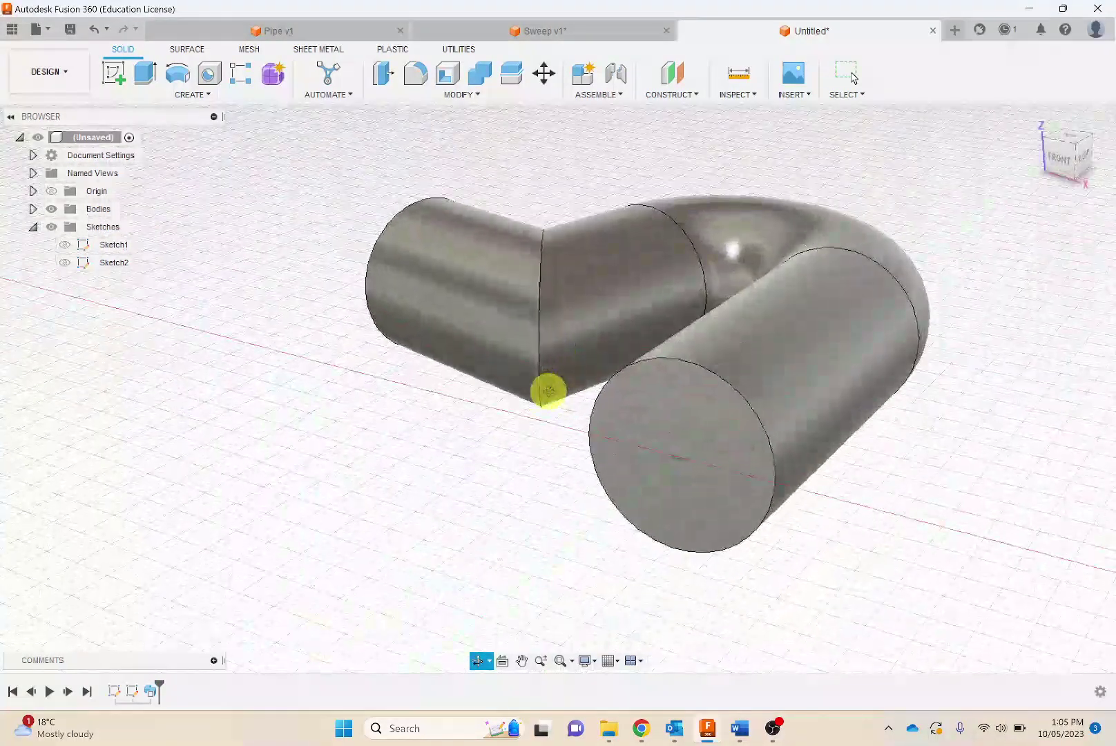
{"action": "left_click", "coordinate": [64, 245]}
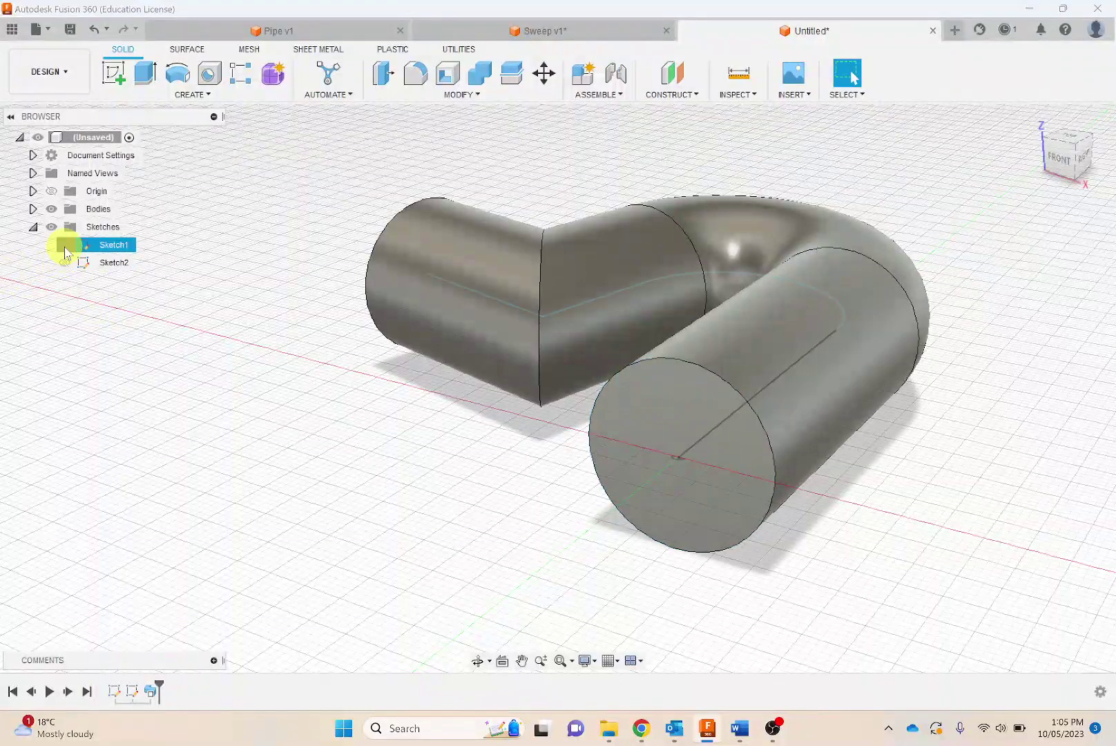
{"action": "left_click", "coordinate": [64, 244]}
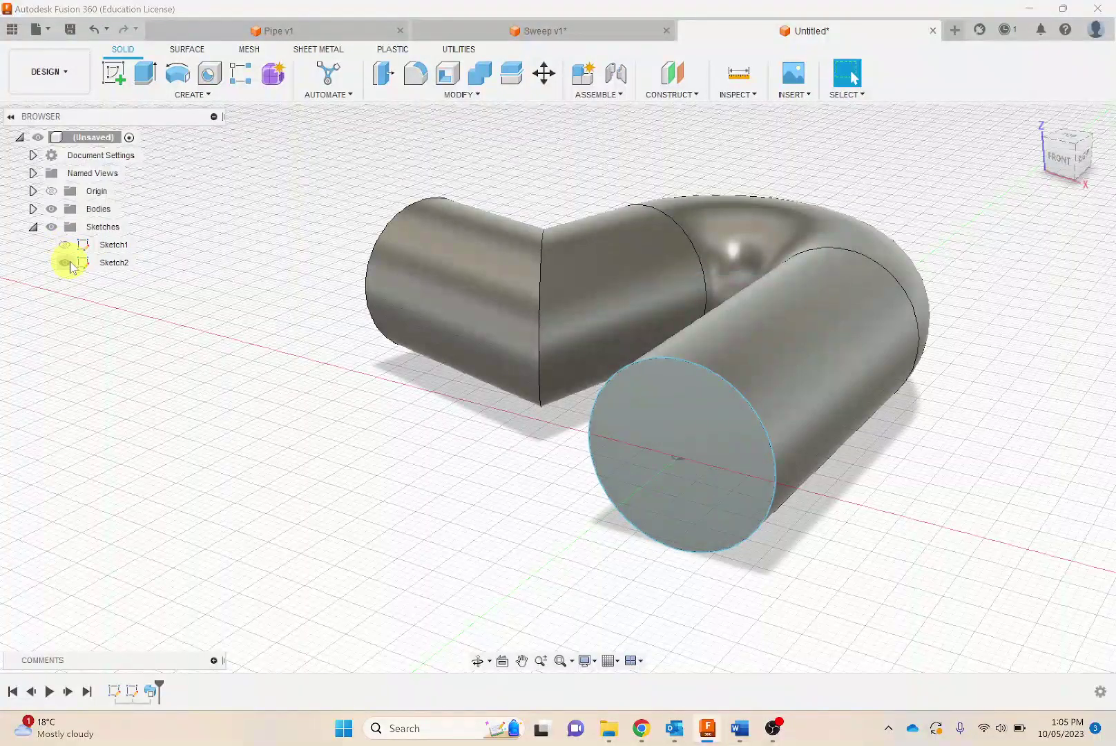
{"action": "left_click", "coordinate": [66, 262]}
In Sketch2, draw a centre rectangle on the origin that encloses the profile circle, then finish the sketch
{"action": "left_click", "coordinate": [102, 264]}
{"action": "right_click", "coordinate": [102, 265]}
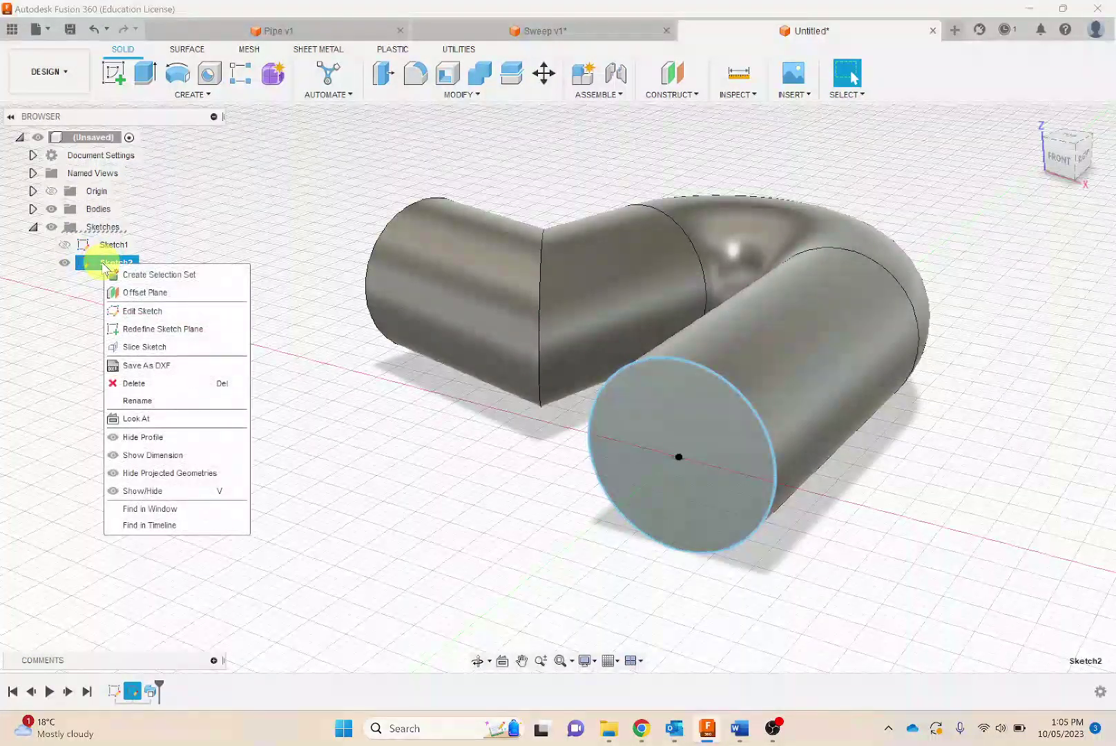
{"action": "left_click", "coordinate": [128, 311]}
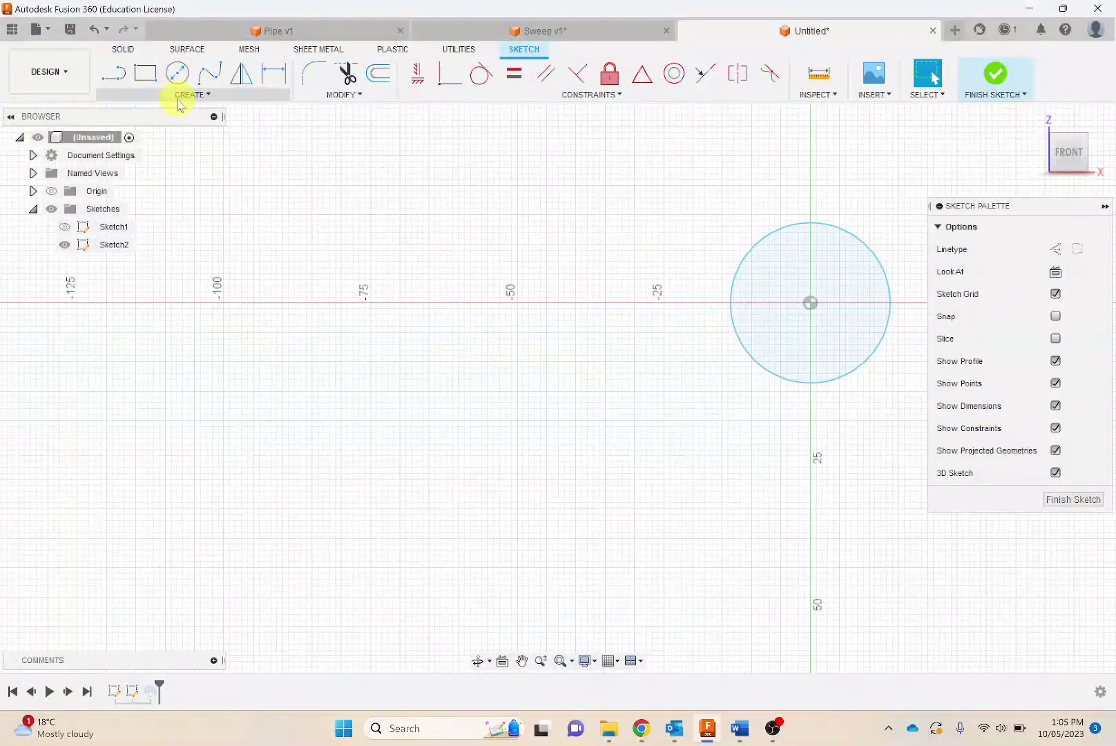
{"action": "left_click", "coordinate": [180, 94]}
{"action": "mouse_move", "coordinate": [165, 141]}
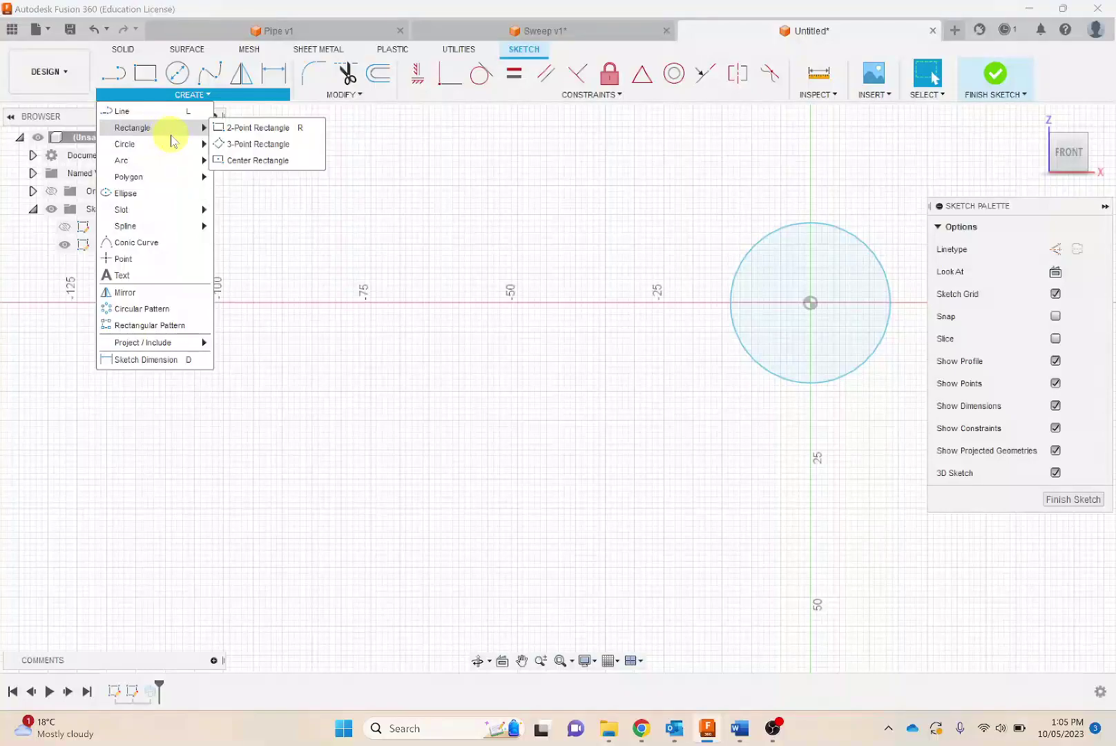
{"action": "left_click", "coordinate": [259, 156]}
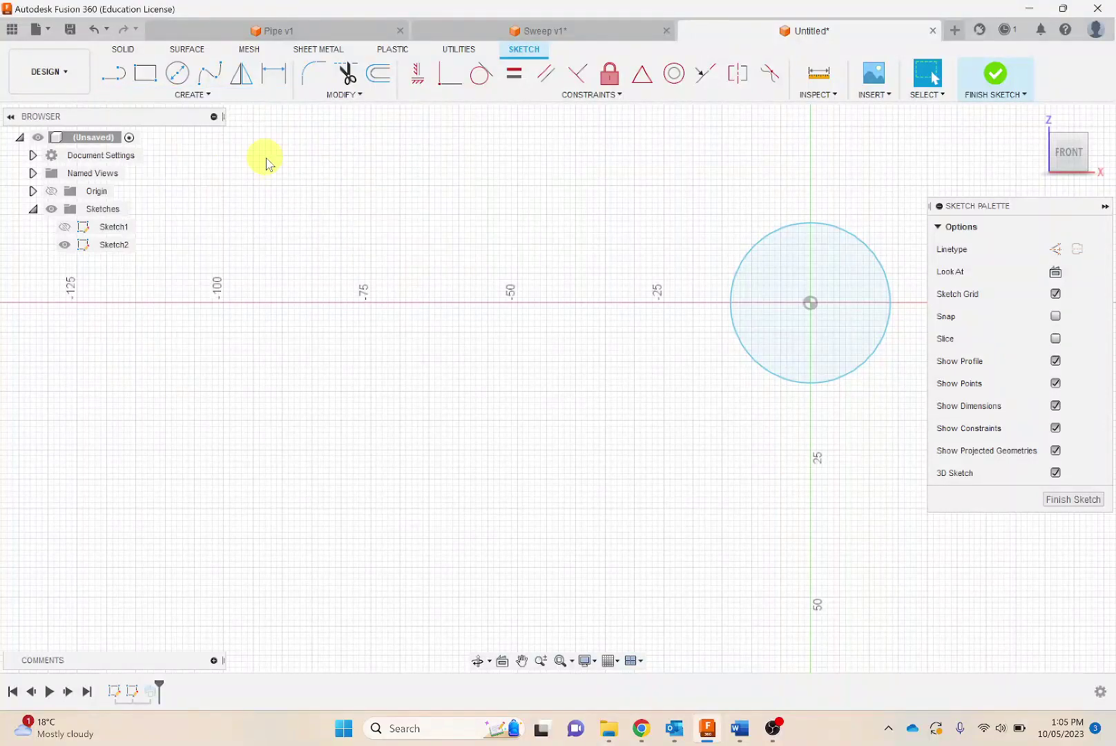
{"action": "left_click", "coordinate": [810, 303]}
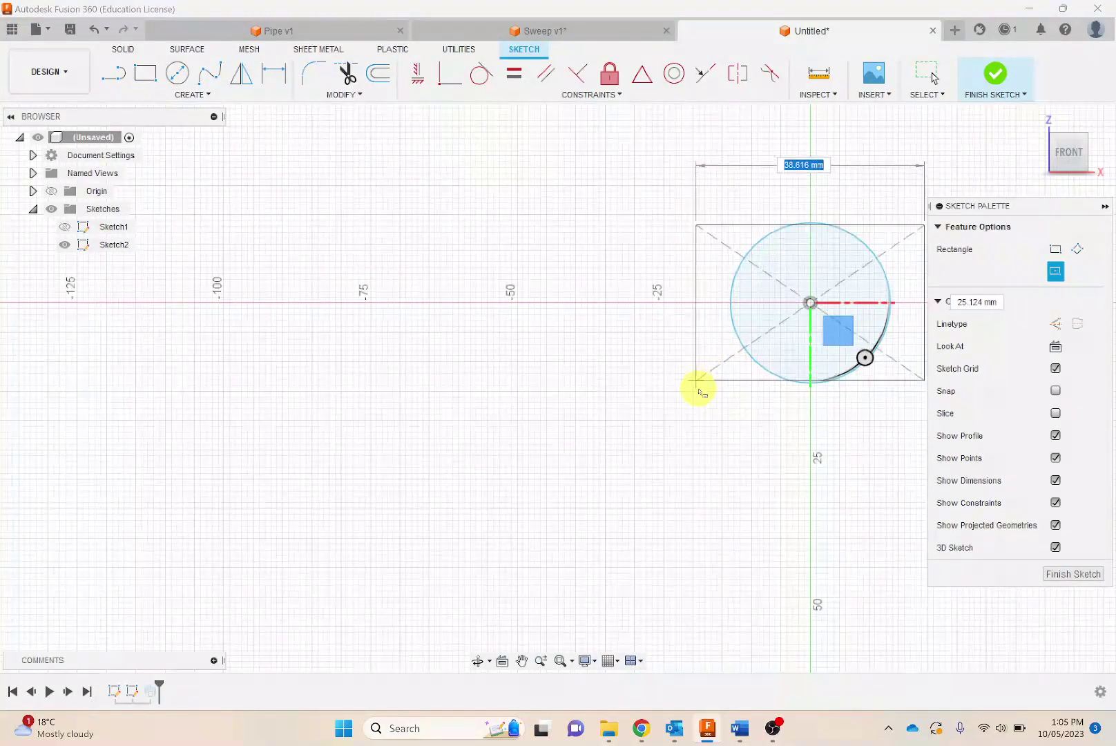
{"action": "left_click", "coordinate": [698, 392]}
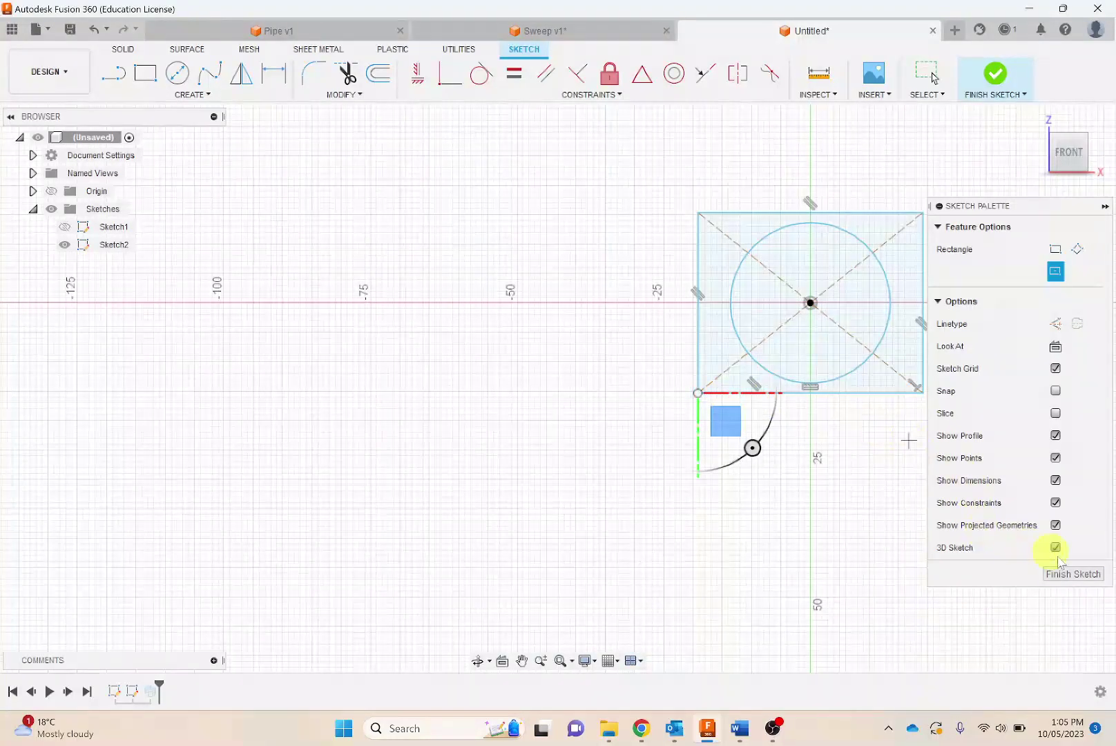
{"action": "left_click", "coordinate": [1074, 575]}
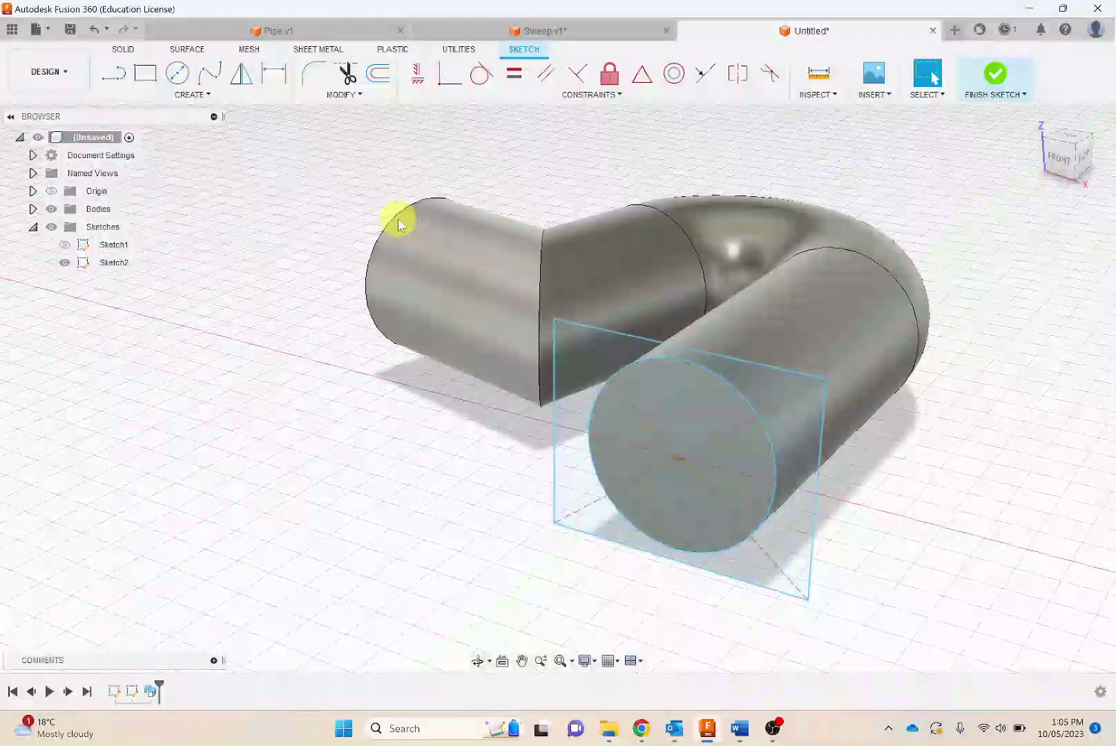
Edit Sweep1 from the timeline and replace its profile with the square-with-hole region
{"action": "left_click", "coordinate": [155, 690]}
{"action": "right_click", "coordinate": [155, 693]}
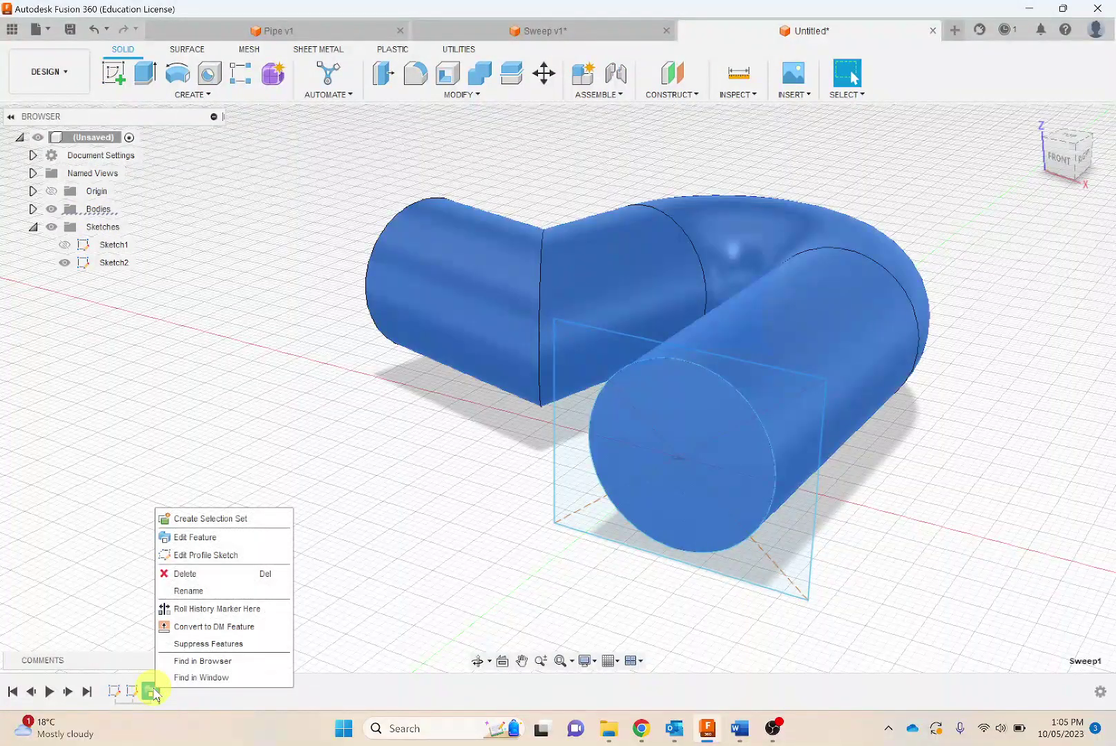
{"action": "left_click", "coordinate": [188, 536]}
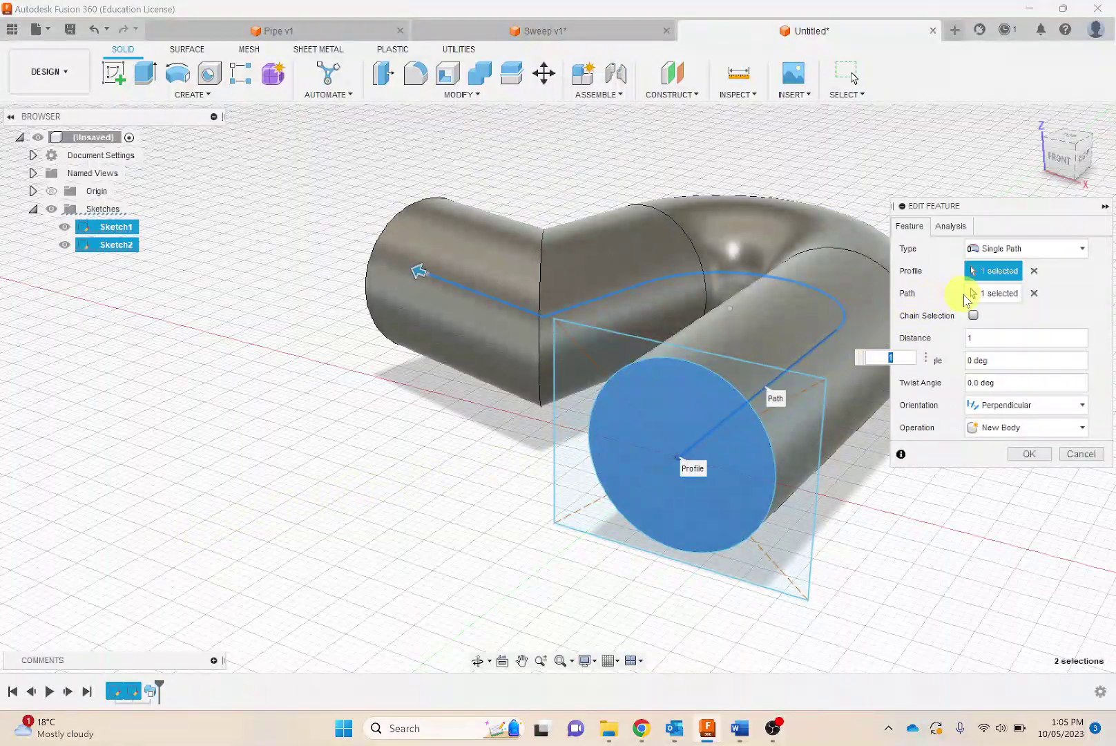
{"action": "left_click", "coordinate": [979, 293]}
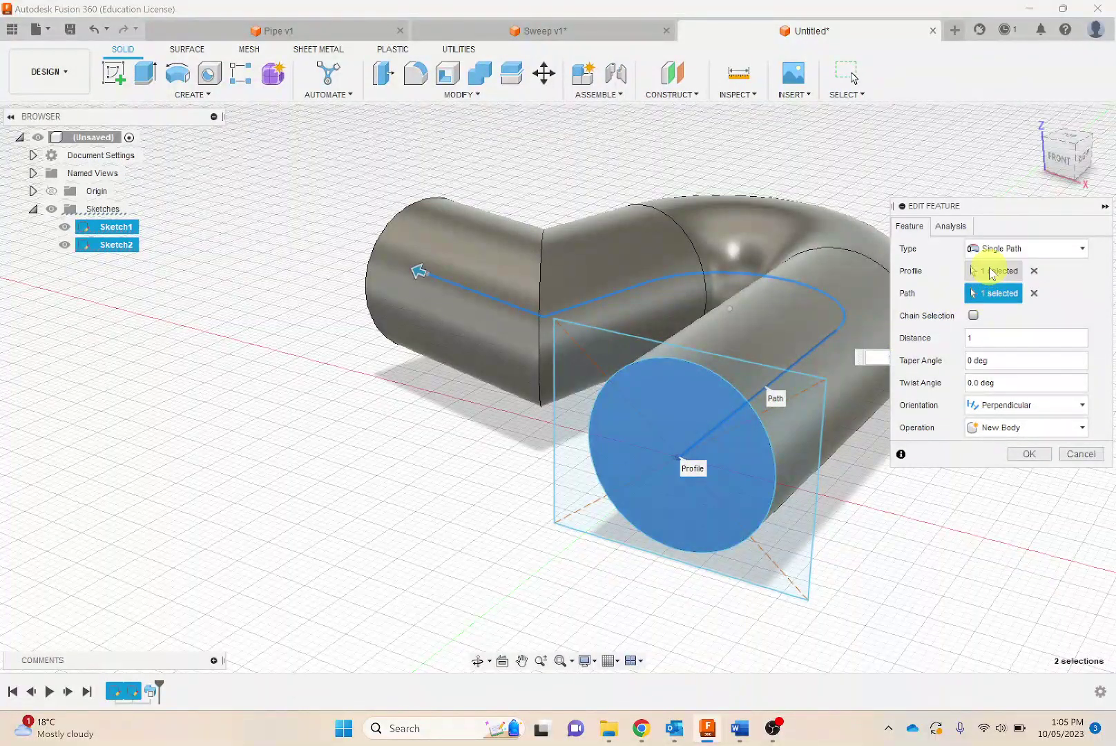
{"action": "left_click", "coordinate": [1034, 270]}
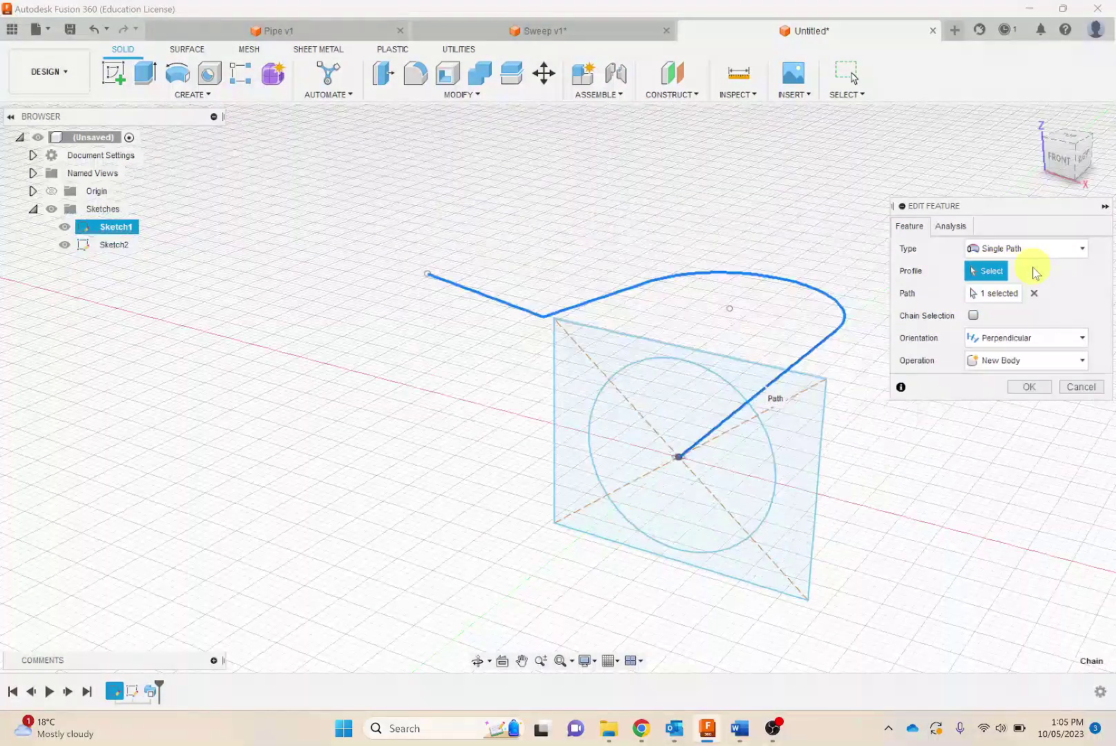
{"action": "left_click", "coordinate": [801, 424]}
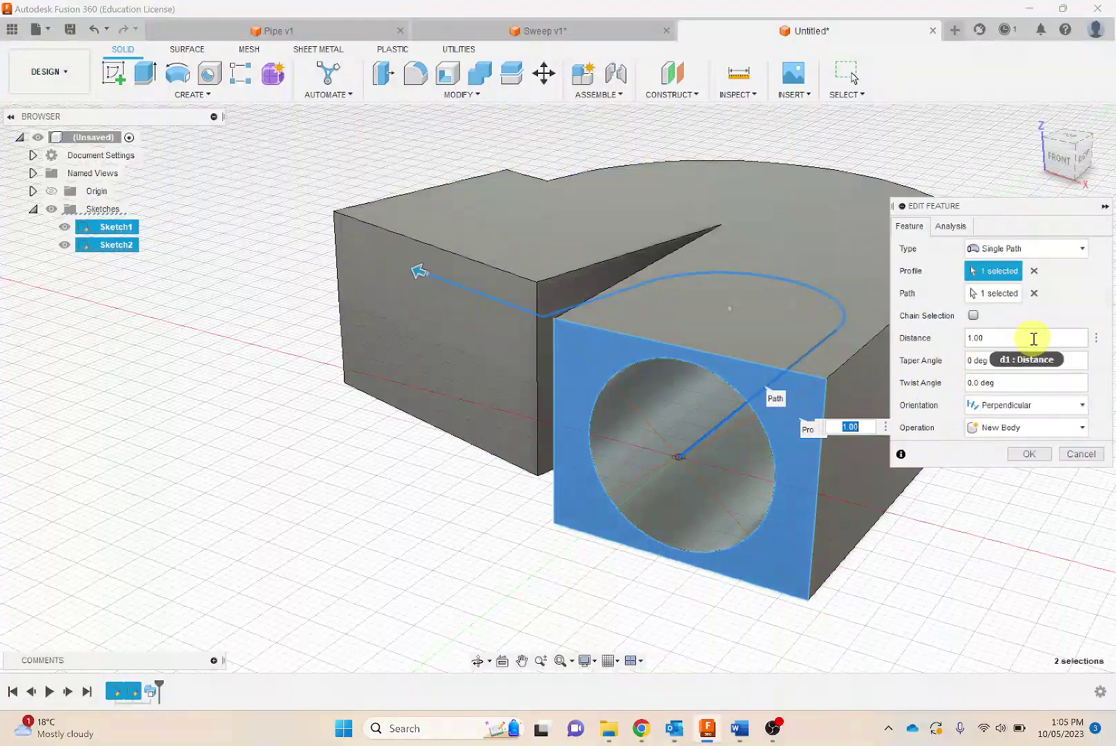
Give the sweep a 60 deg twist and a 0.288 distance, then confirm it
{"action": "left_click_drag", "start_coordinate": [1013, 382], "coordinate": [959, 395]}
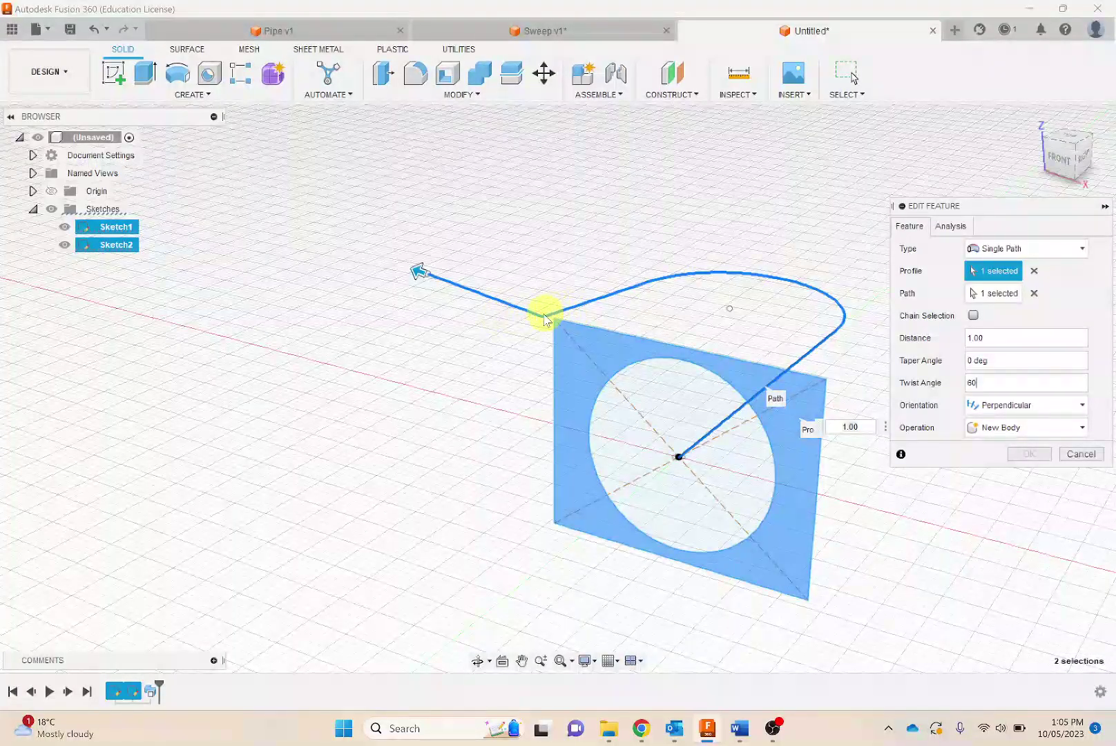
{"action": "mouse_move", "coordinate": [419, 271]}
{"action": "left_mouse_down"}
{"action": "mouse_move", "coordinate": [573, 308]}
{"action": "mouse_move", "coordinate": [668, 267]}
{"action": "mouse_move", "coordinate": [785, 259]}
{"action": "mouse_move", "coordinate": [842, 294]}
{"action": "mouse_move", "coordinate": [854, 325]}
{"action": "mouse_move", "coordinate": [808, 371]}
{"action": "mouse_move", "coordinate": [857, 325]}
{"action": "mouse_move", "coordinate": [809, 366]}
{"action": "mouse_move", "coordinate": [840, 342]}
{"action": "mouse_move", "coordinate": [827, 354]}
{"action": "left_mouse_up"}
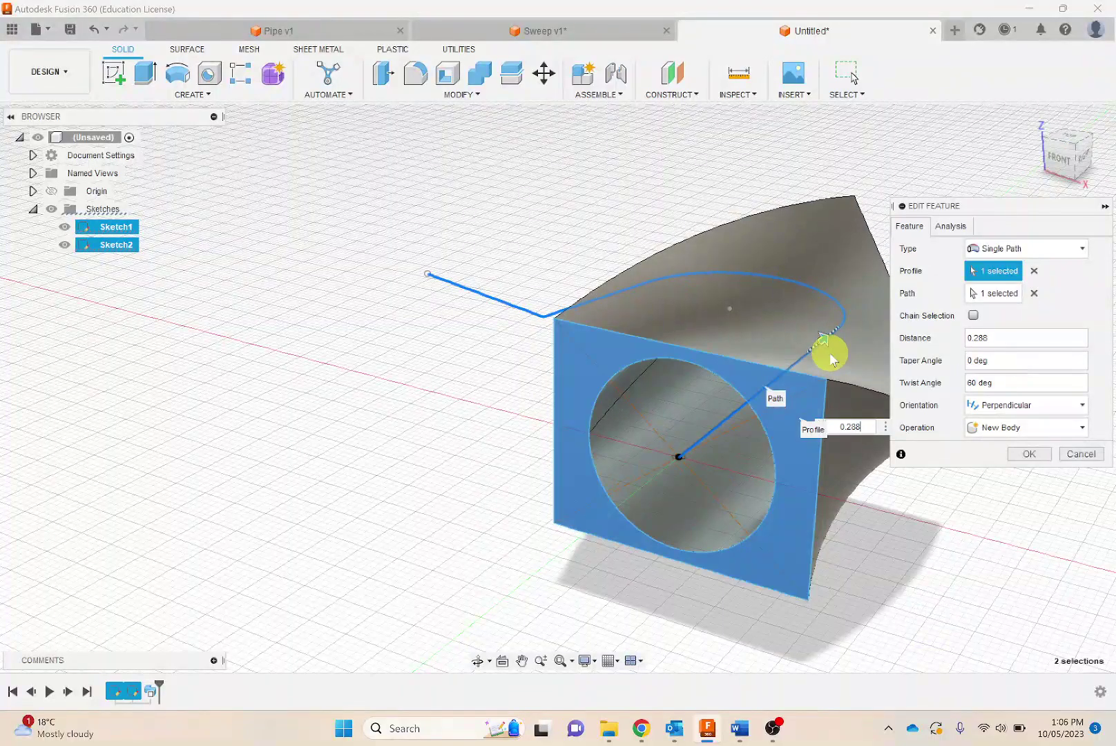
{"action": "middle_click_drag", "start_coordinate": [799, 491], "coordinate": [645, 469], "text": "shift"}
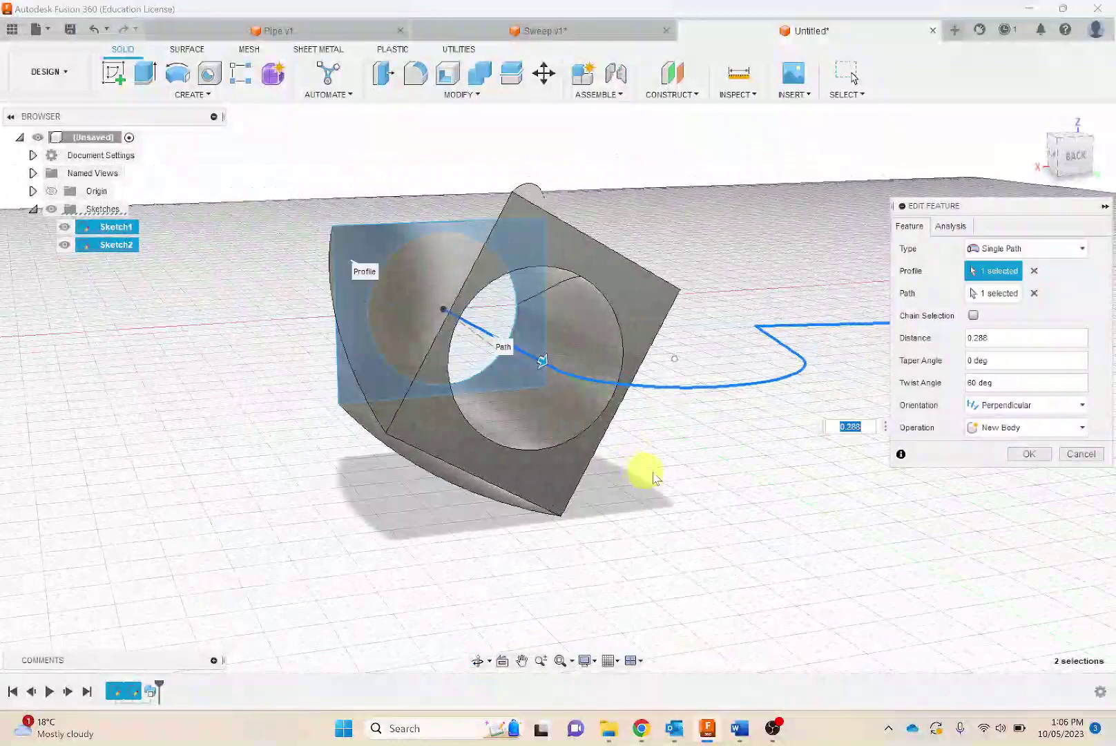
{"action": "left_click", "coordinate": [1023, 456]}
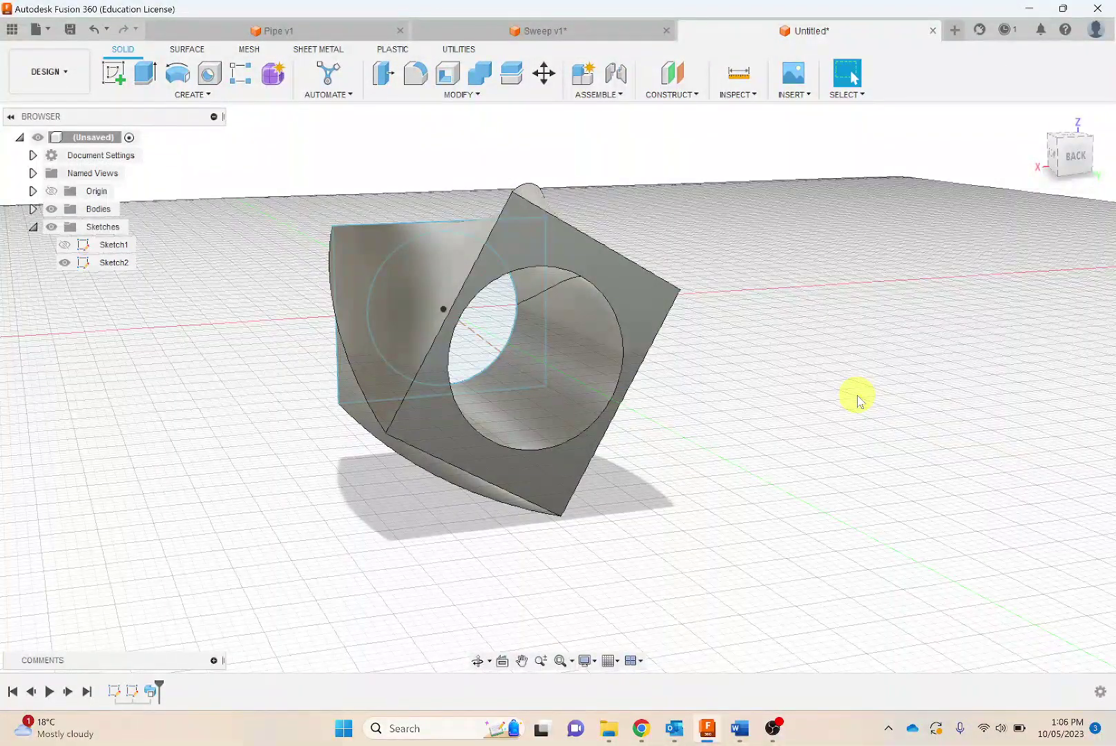
Switch to the Pipe v1 design with its S-shaped spline path sketch
{"action": "left_click", "coordinate": [311, 30]}
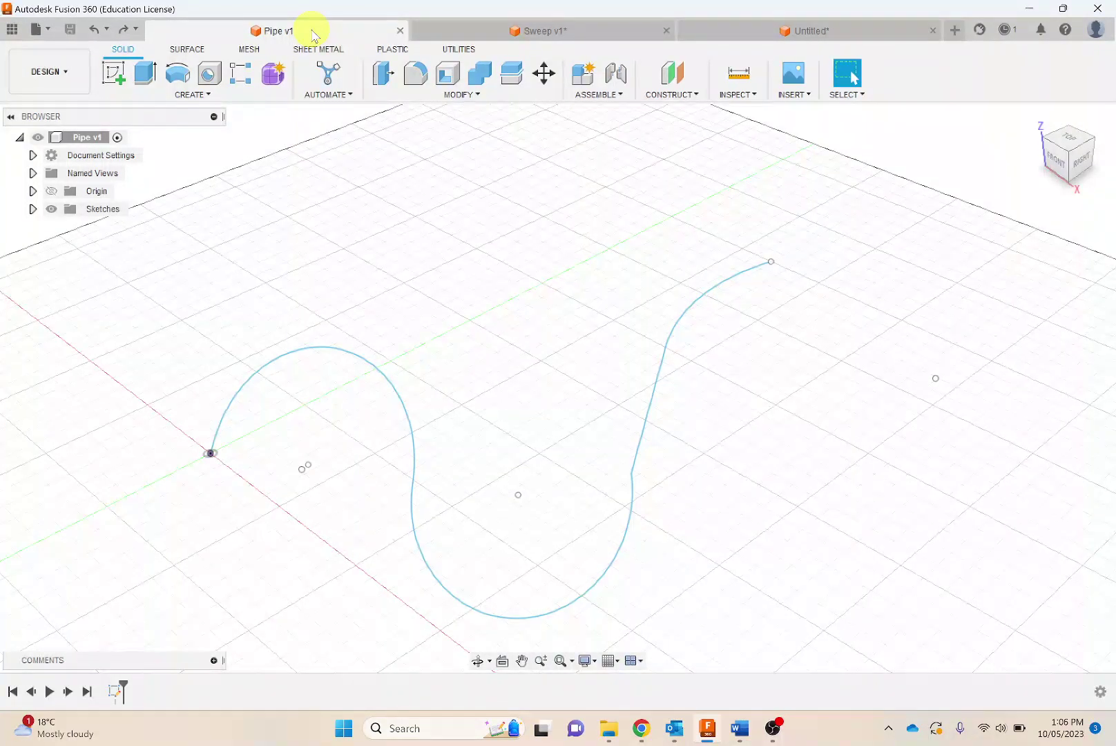
Start a Pipe on the S-shaped spline and extend its preview to distance 1.00 along the whole curve
{"action": "left_click", "coordinate": [184, 97]}
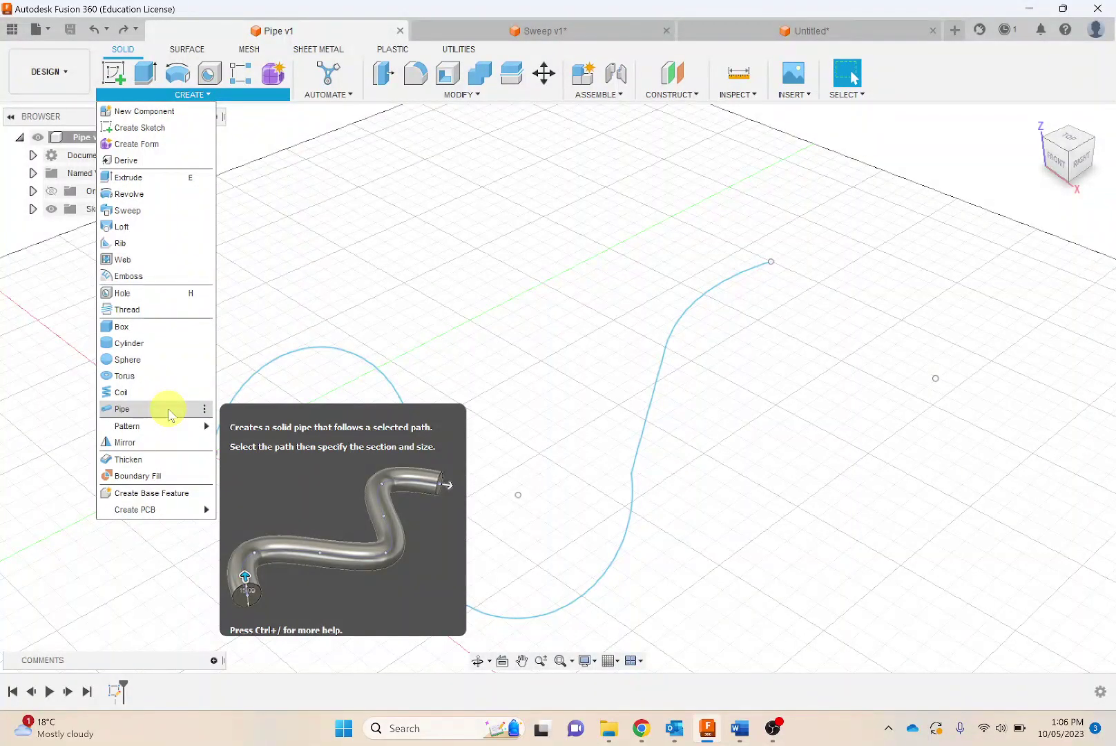
{"action": "left_click", "coordinate": [171, 412]}
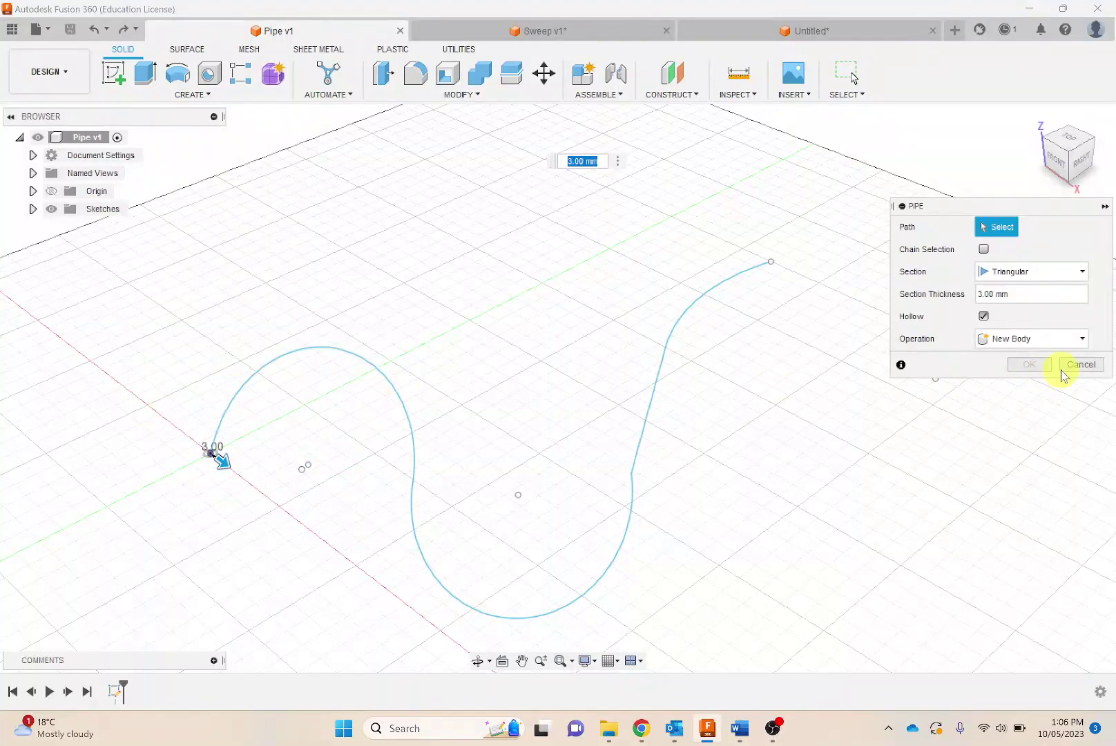
{"action": "left_click", "coordinate": [1053, 271]}
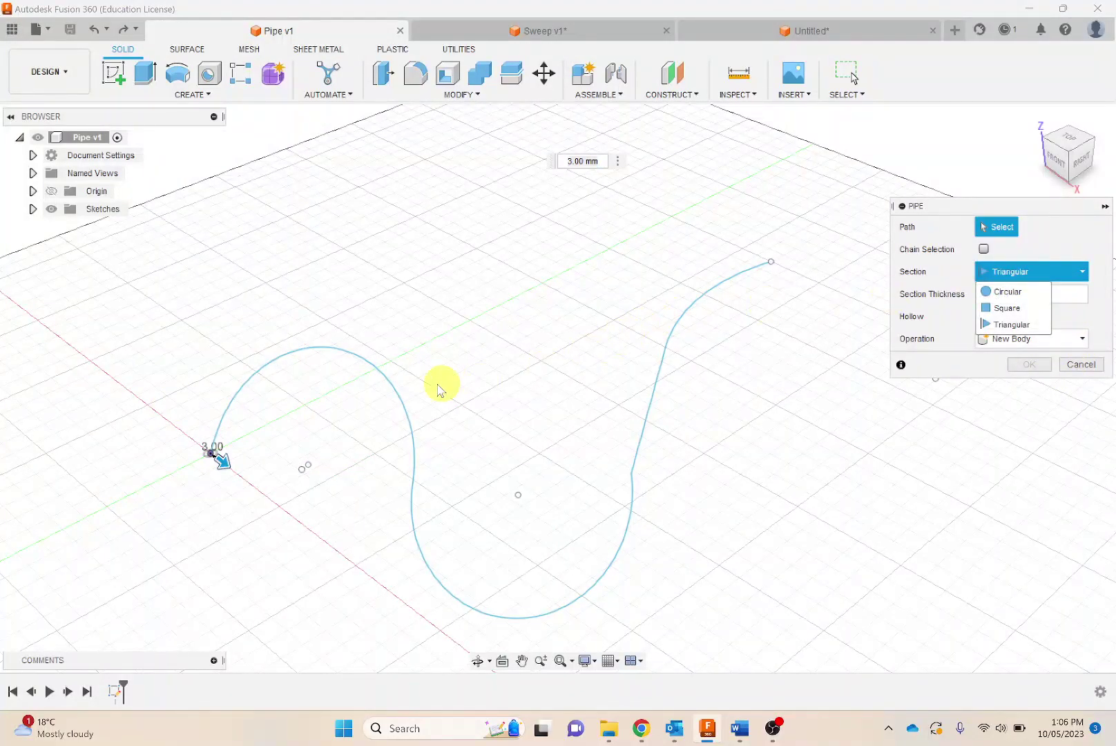
{"action": "left_click", "coordinate": [400, 385]}
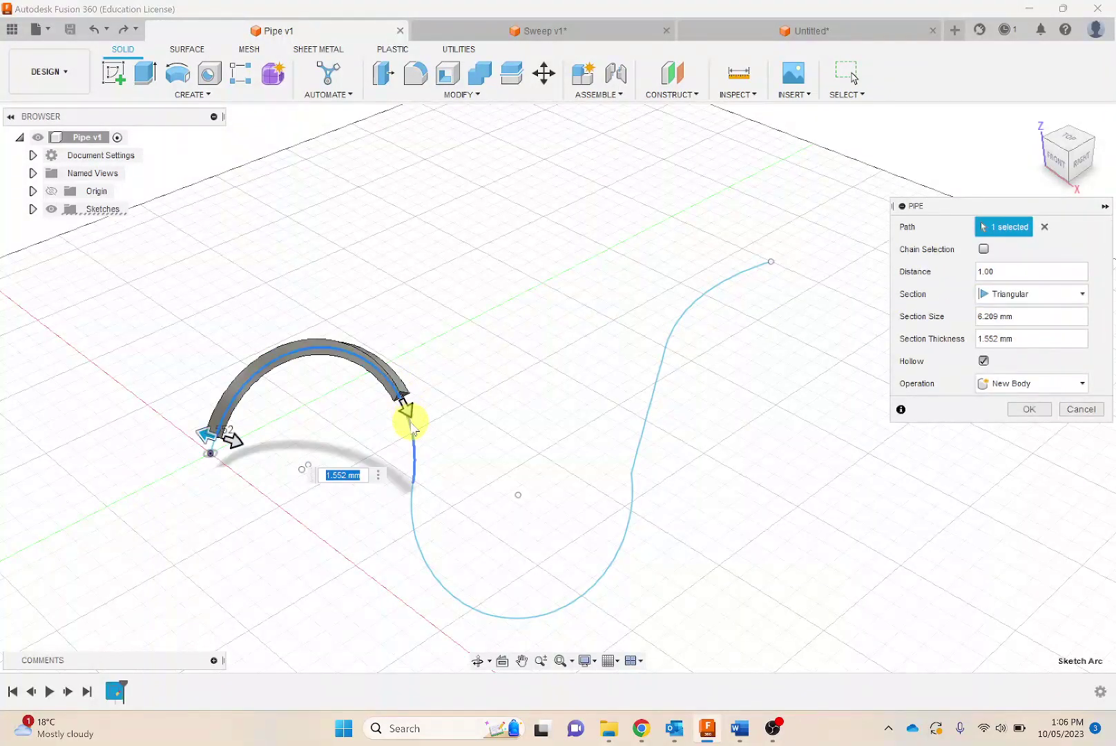
{"action": "left_click_drag", "start_coordinate": [411, 422], "coordinate": [694, 304]}
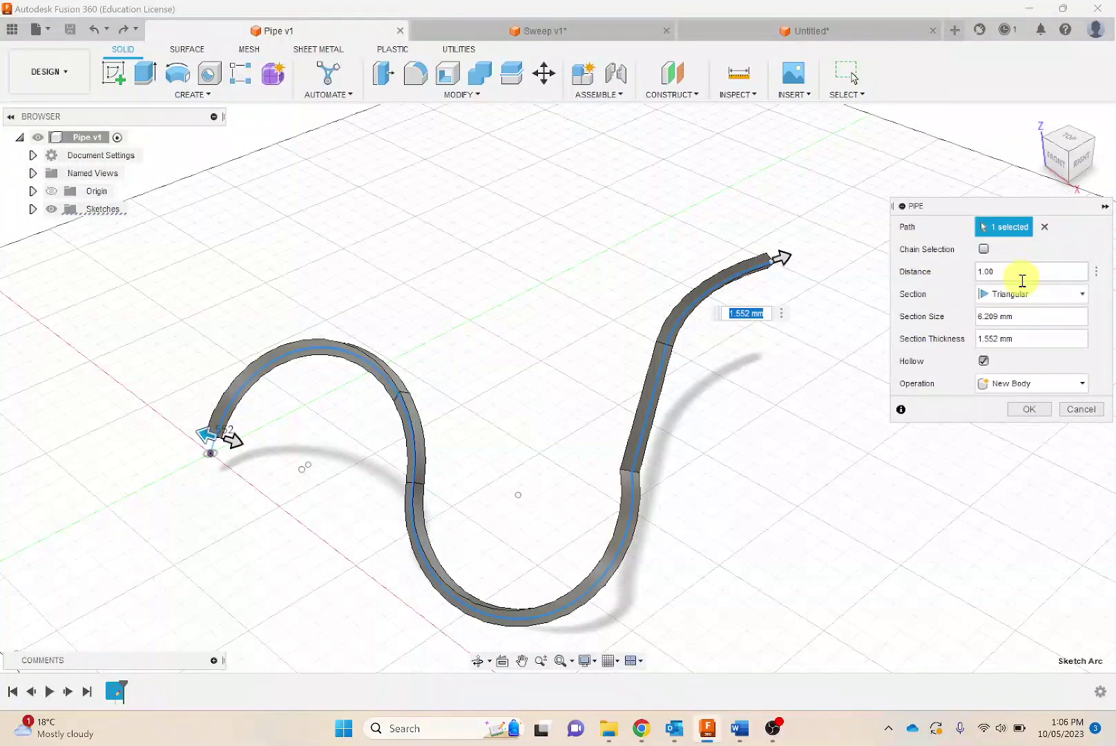
Set the pipe cross-section to Circular with a Section Size of 20
{"action": "left_click", "coordinate": [1022, 294]}
{"action": "left_click", "coordinate": [1026, 315]}
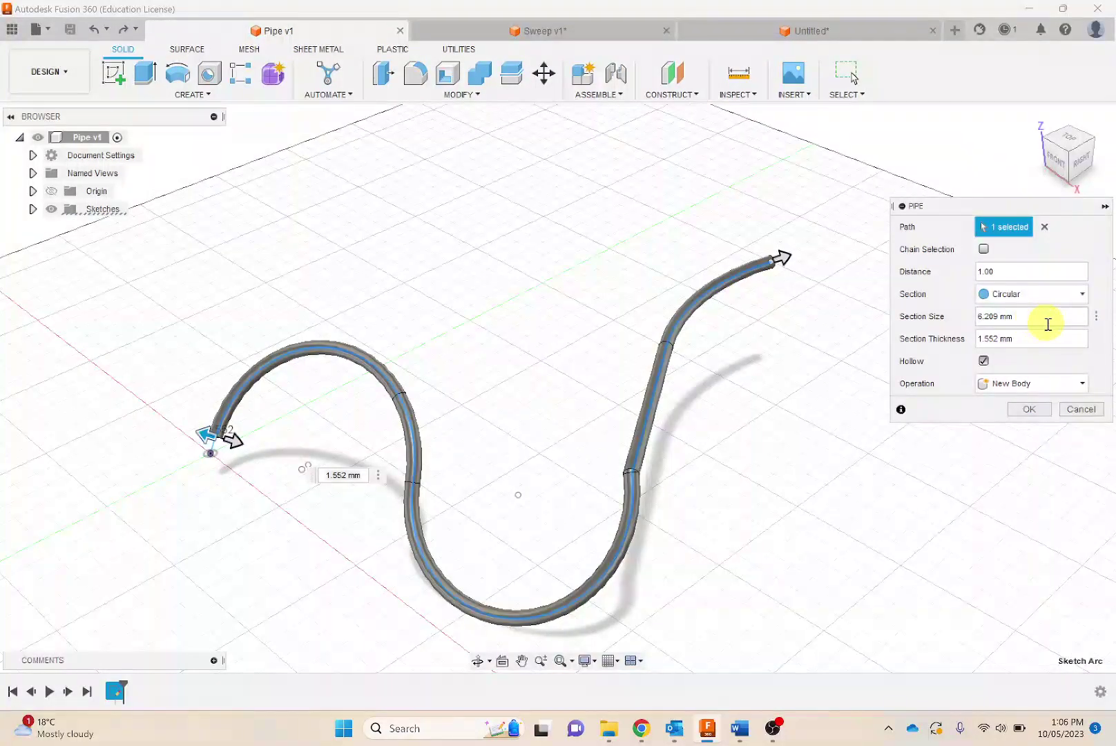
{"action": "left_click_drag", "start_coordinate": [1038, 316], "coordinate": [965, 316]}
{"action": "type", "text": "20"}
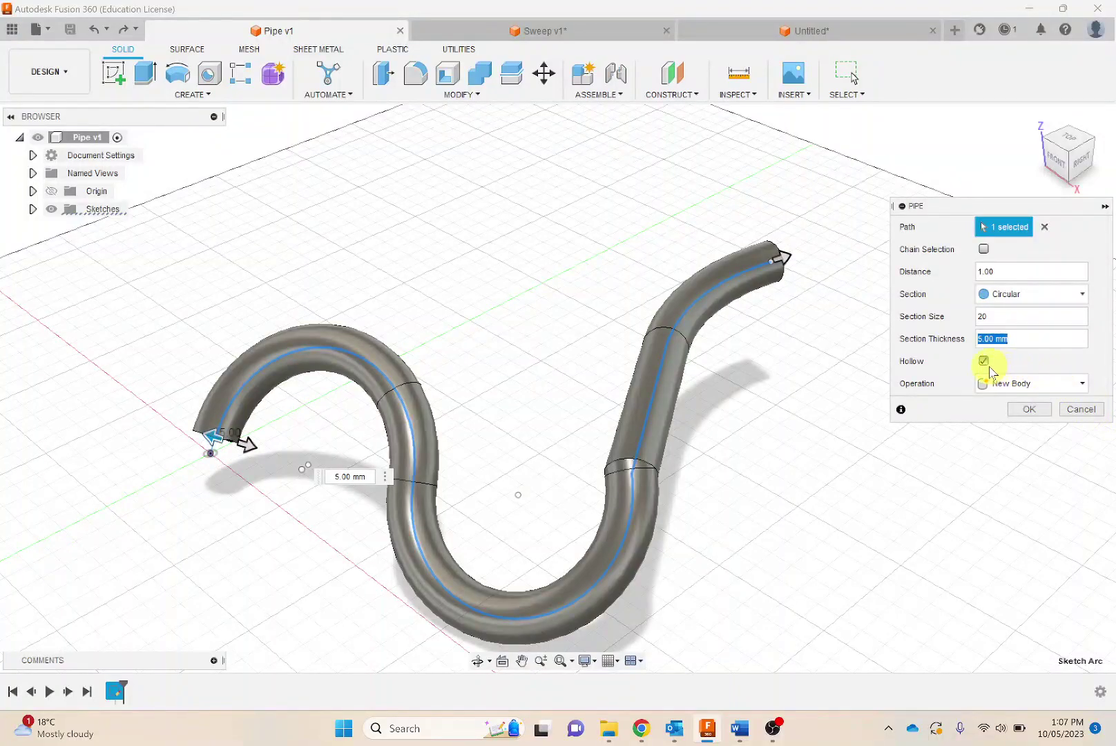
{"action": "scroll", "coordinate": [218, 481], "scroll_direction": "down", "scroll_amount": 1}
{"action": "middle_click_drag", "start_coordinate": [219, 480], "coordinate": [230, 305]}
{"action": "scroll", "coordinate": [237, 299], "scroll_direction": "down", "scroll_amount": 1}
{"action": "scroll", "coordinate": [239, 304], "scroll_direction": "up", "scroll_amount": 5}
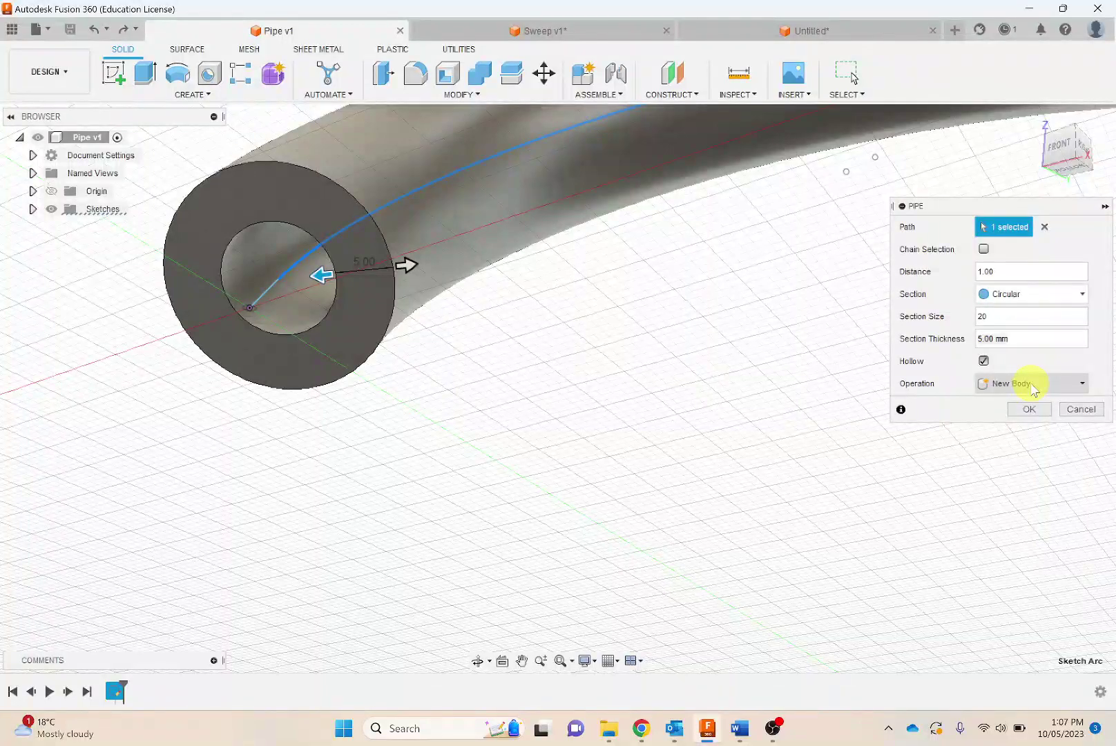
Create the hollow circular pipe with 5.00 mm walls and inspect its bend from the side
{"action": "left_click", "coordinate": [1022, 294]}
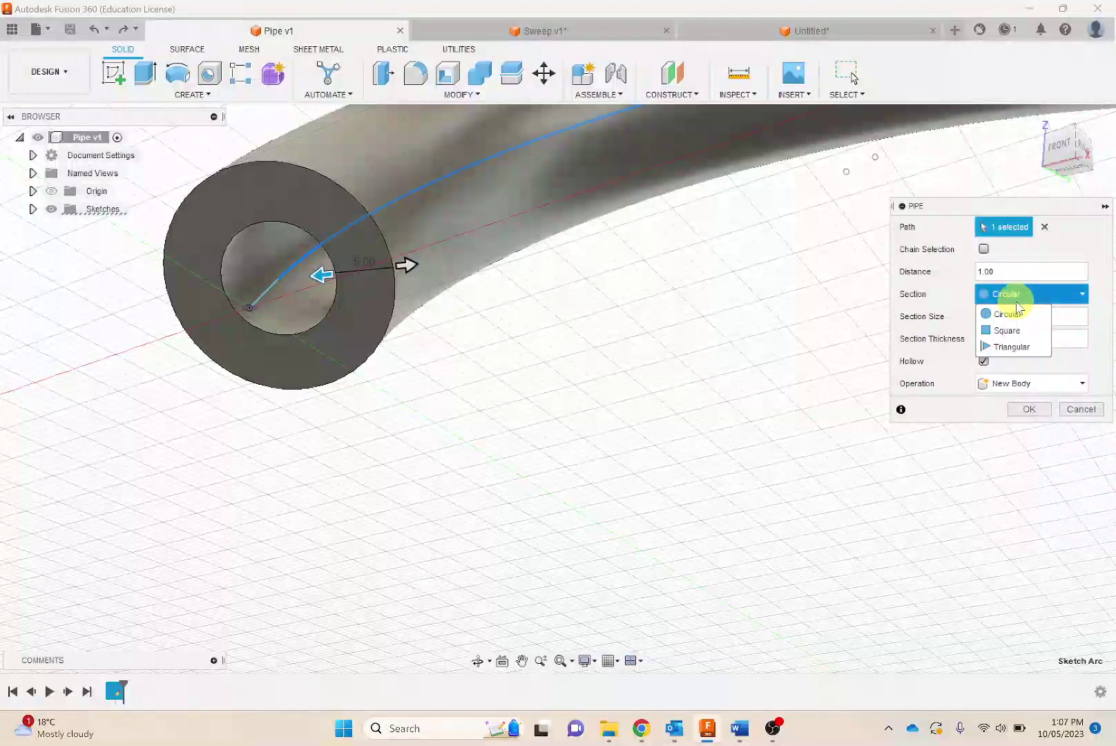
{"action": "left_click", "coordinate": [957, 319]}
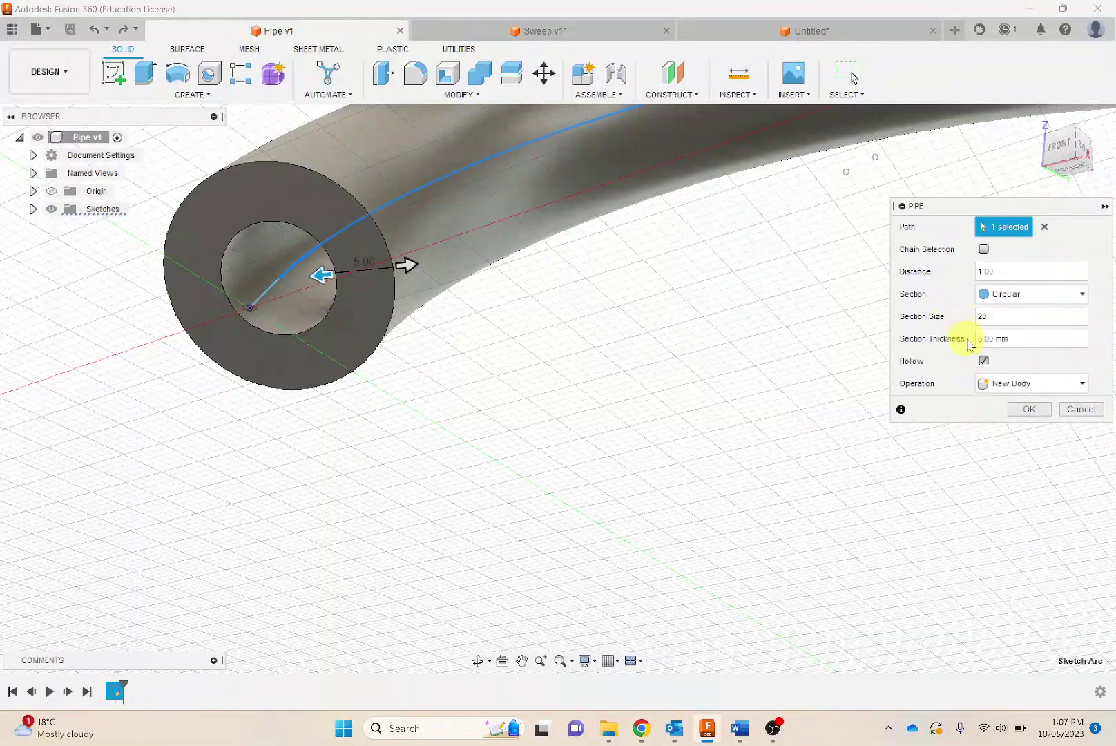
{"action": "left_click", "coordinate": [1027, 410]}
{"action": "middle_click_drag", "start_coordinate": [739, 346], "coordinate": [478, 583]}
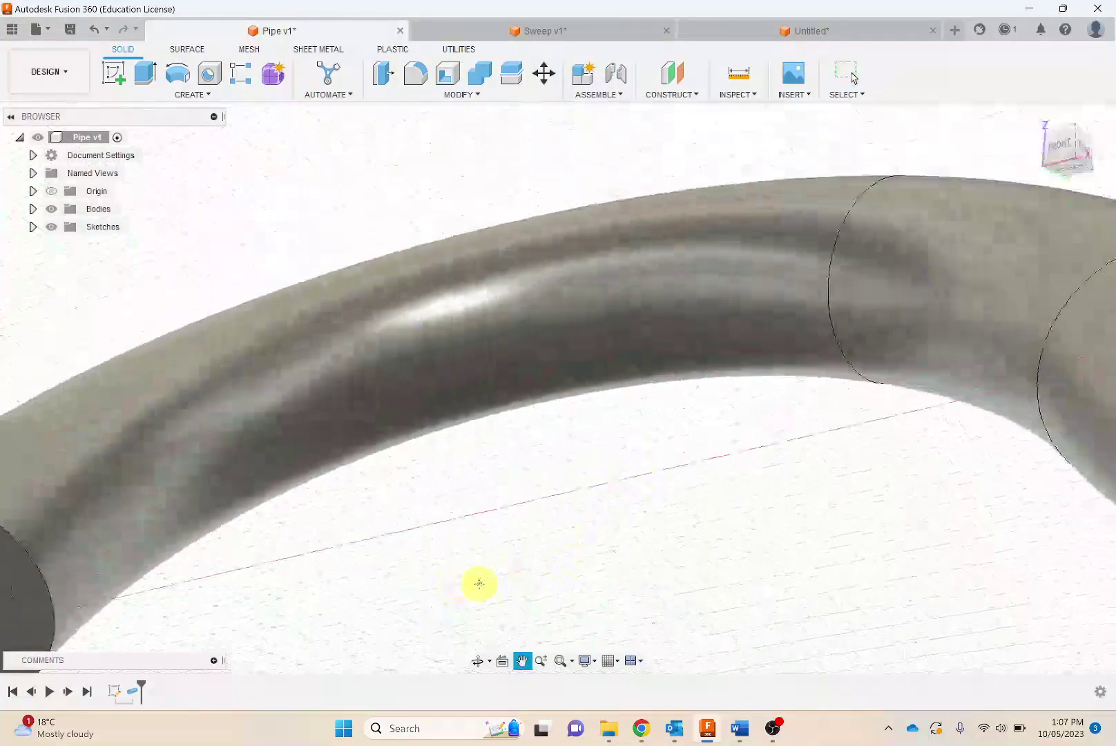
{"action": "scroll", "coordinate": [528, 533], "scroll_direction": "down", "scroll_amount": 10}
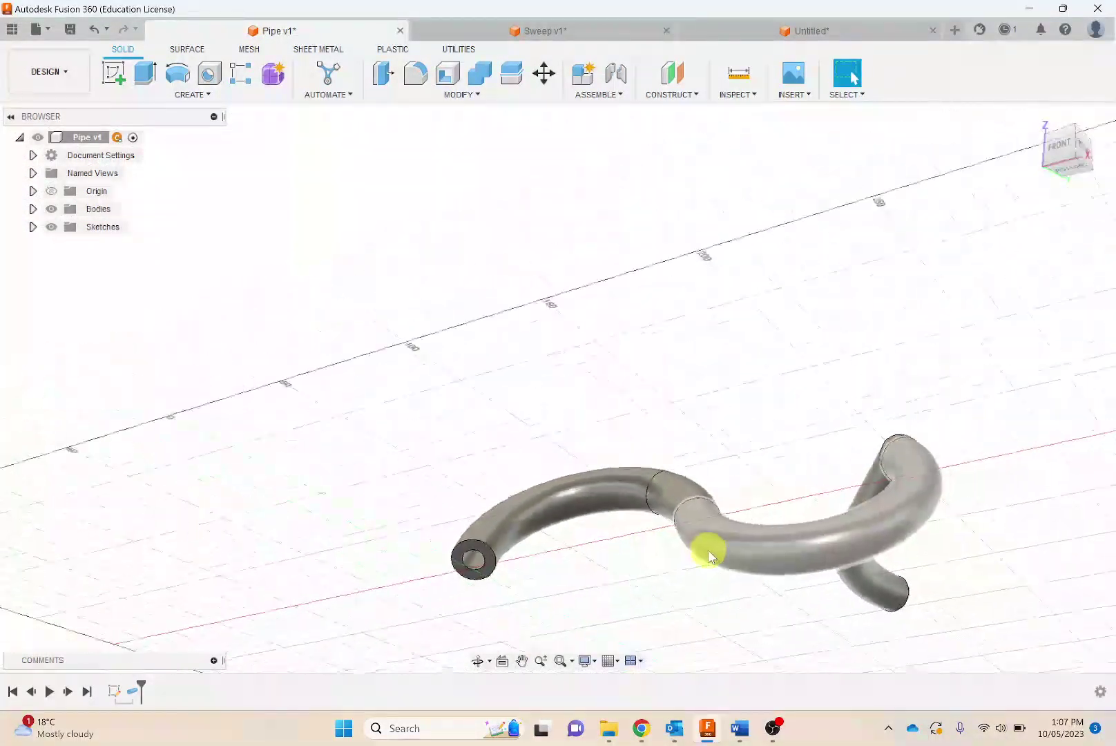
{"action": "middle_click_drag", "start_coordinate": [730, 495], "coordinate": [605, 517]}
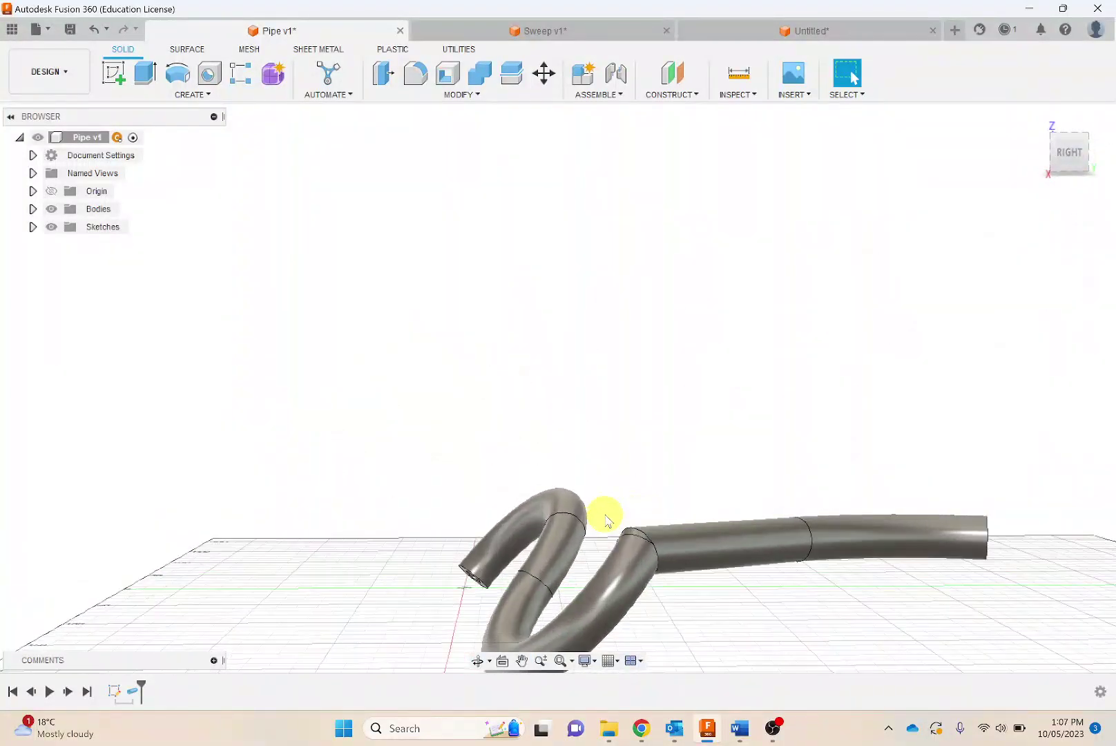